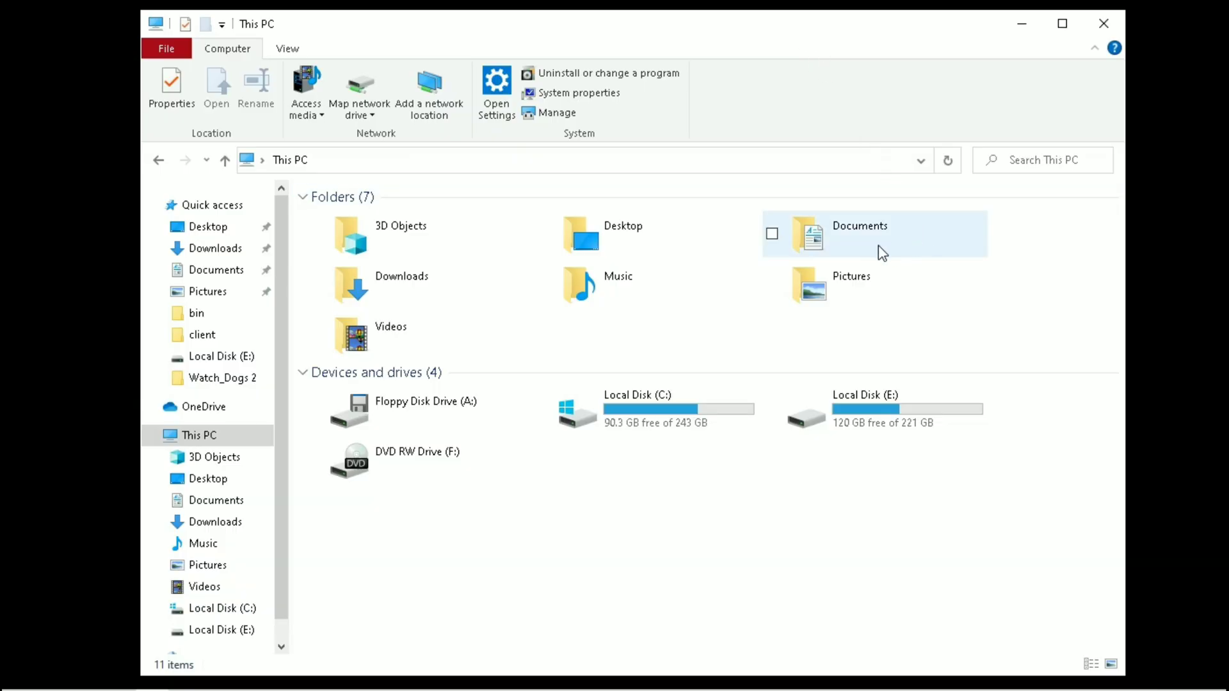
- Open video.dat from Documents\My Games\SnowRunner\base\storage in Notepad++
{"action": "left_click", "coordinate": [881, 252]}
{"action": "double_click", "coordinate": [881, 252]}
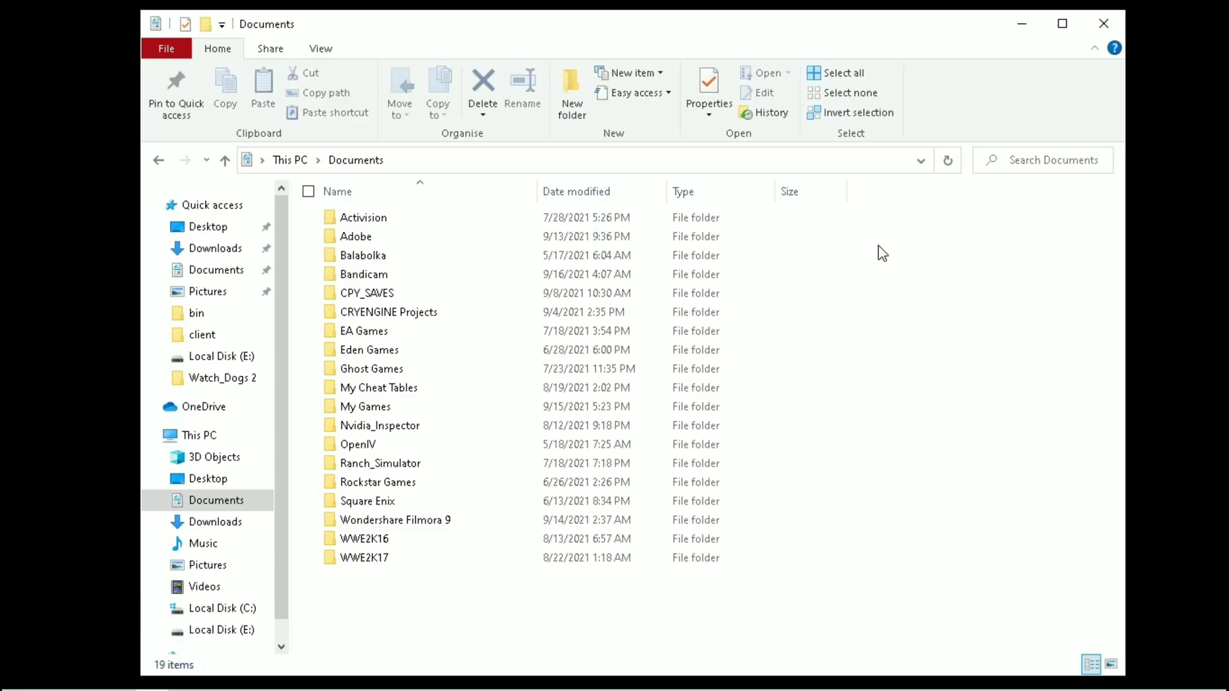
{"action": "double_click", "coordinate": [415, 407]}
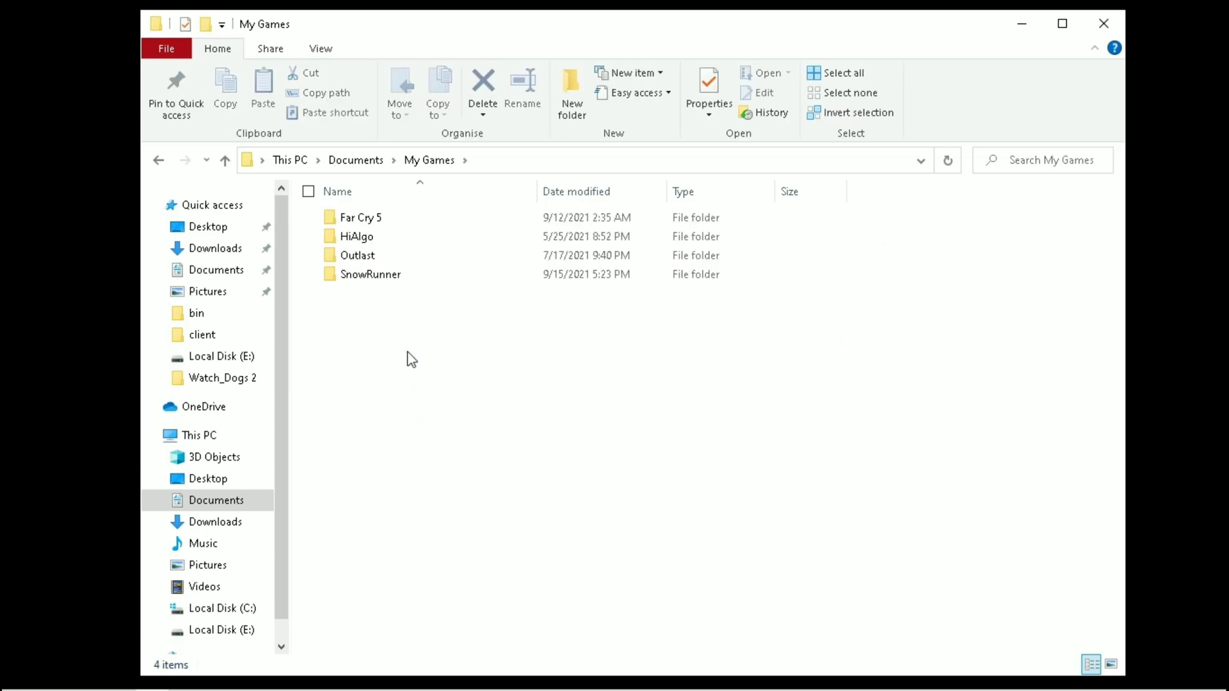
{"action": "double_click", "coordinate": [377, 275]}
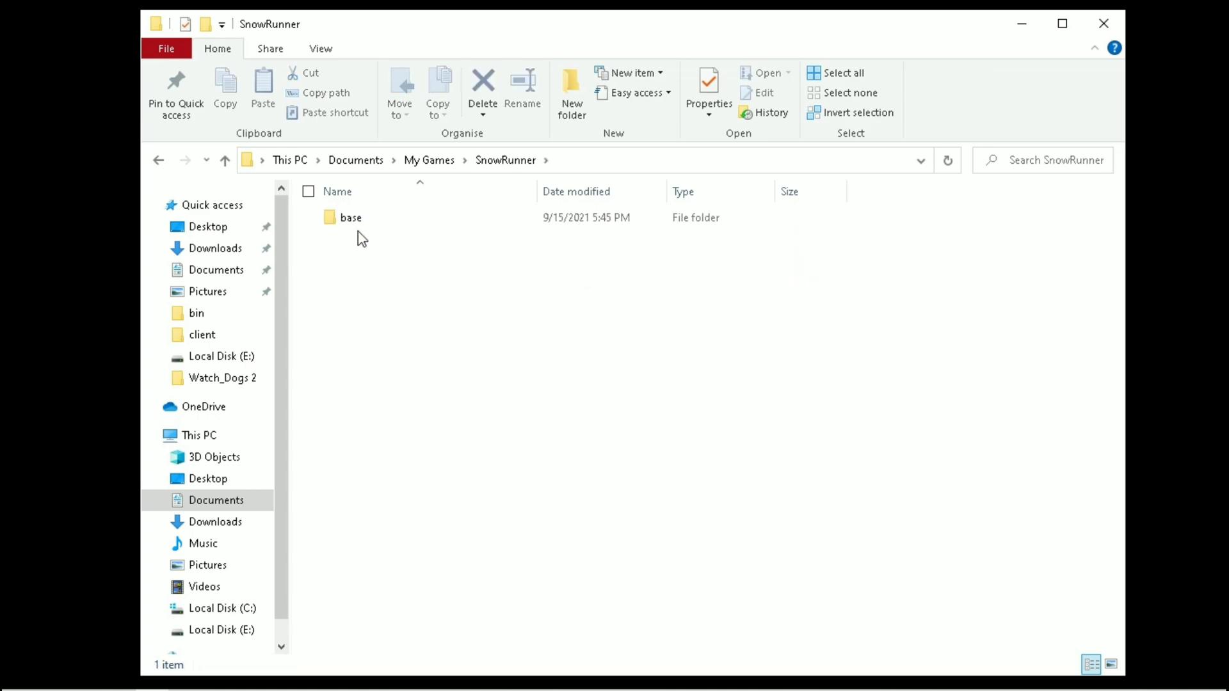
{"action": "double_click", "coordinate": [358, 222]}
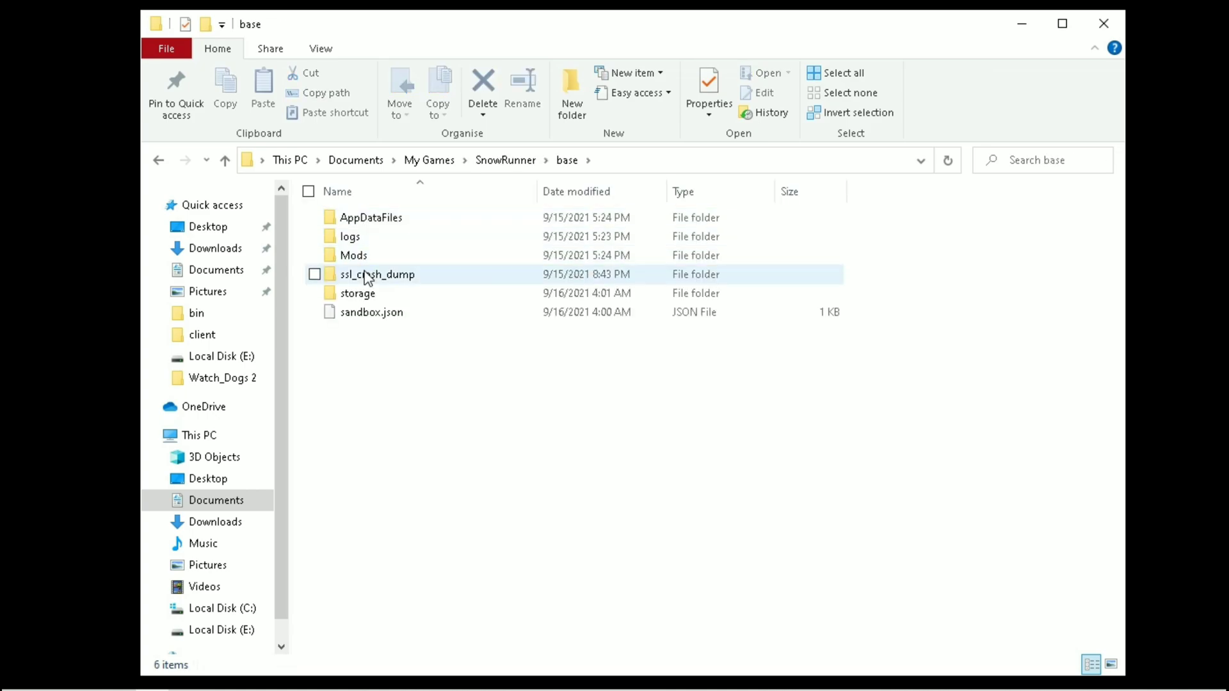
{"action": "double_click", "coordinate": [366, 301]}
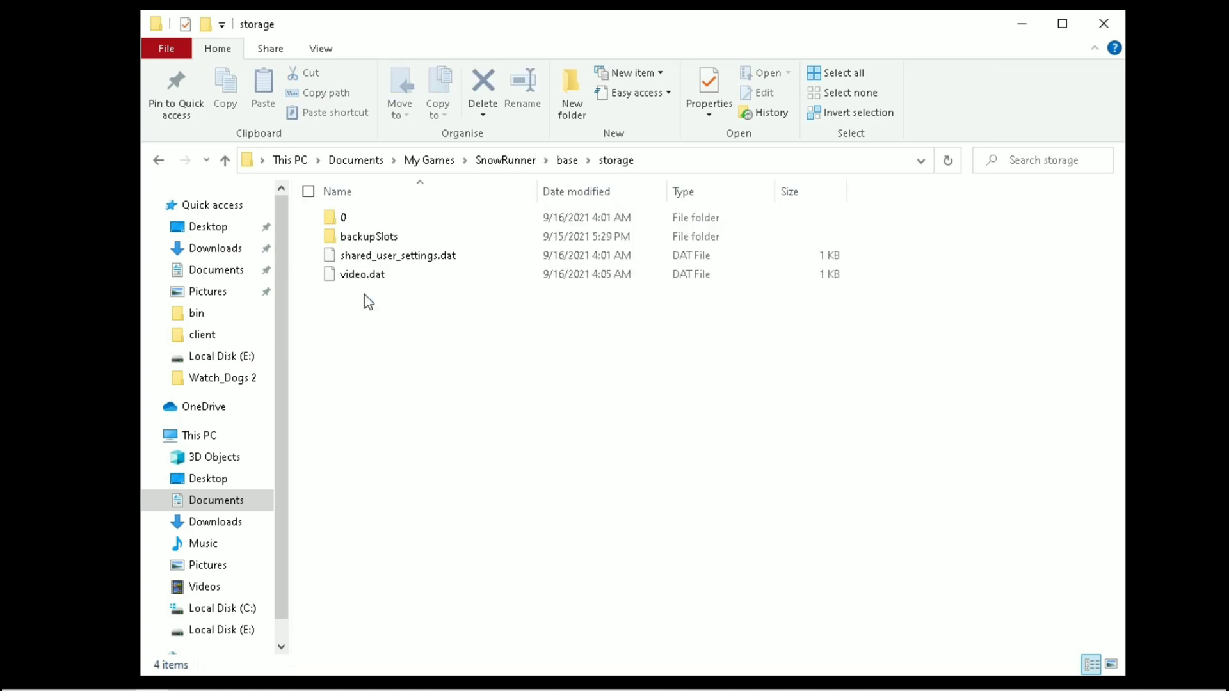
{"action": "left_click", "coordinate": [361, 278]}
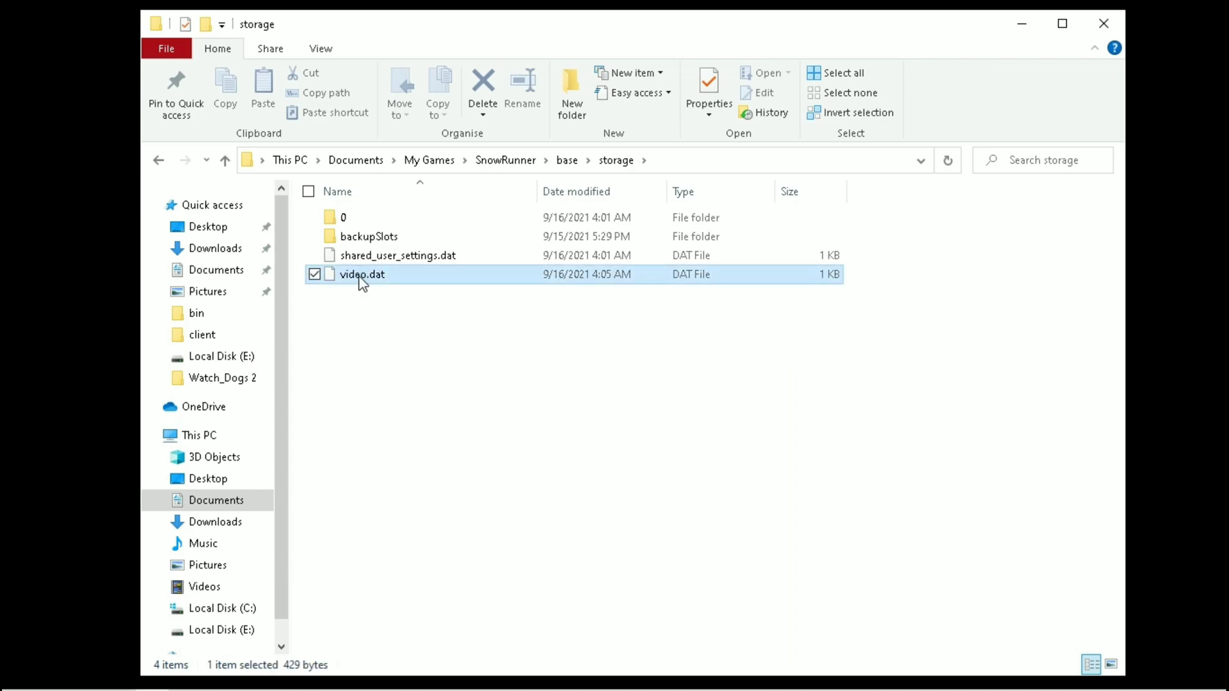
{"action": "right_click", "coordinate": [360, 277]}
{"action": "left_click", "coordinate": [404, 329]}
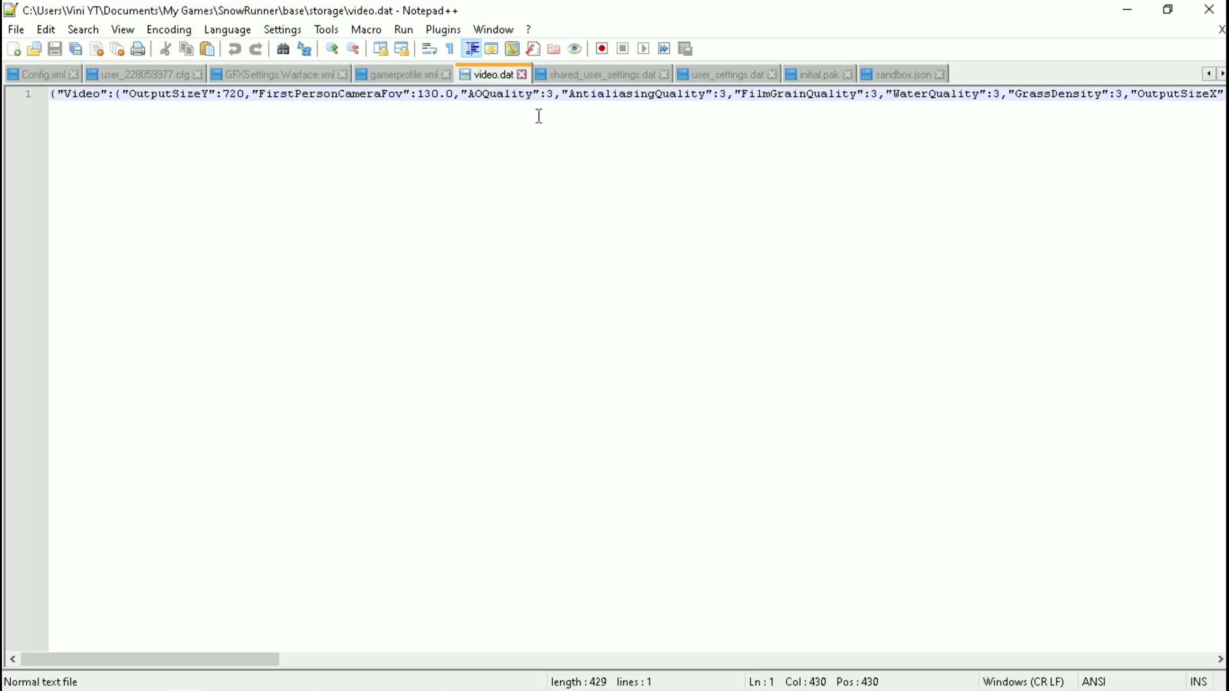
- Set AOQuality, AntialiasingQuality, FilmGrainQuality, WaterQuality, GrassDensity, TexturesFiltering and VolumeFogQuality to 0
{"action": "left_click_drag", "start_coordinate": [554, 93], "coordinate": [462, 94]}
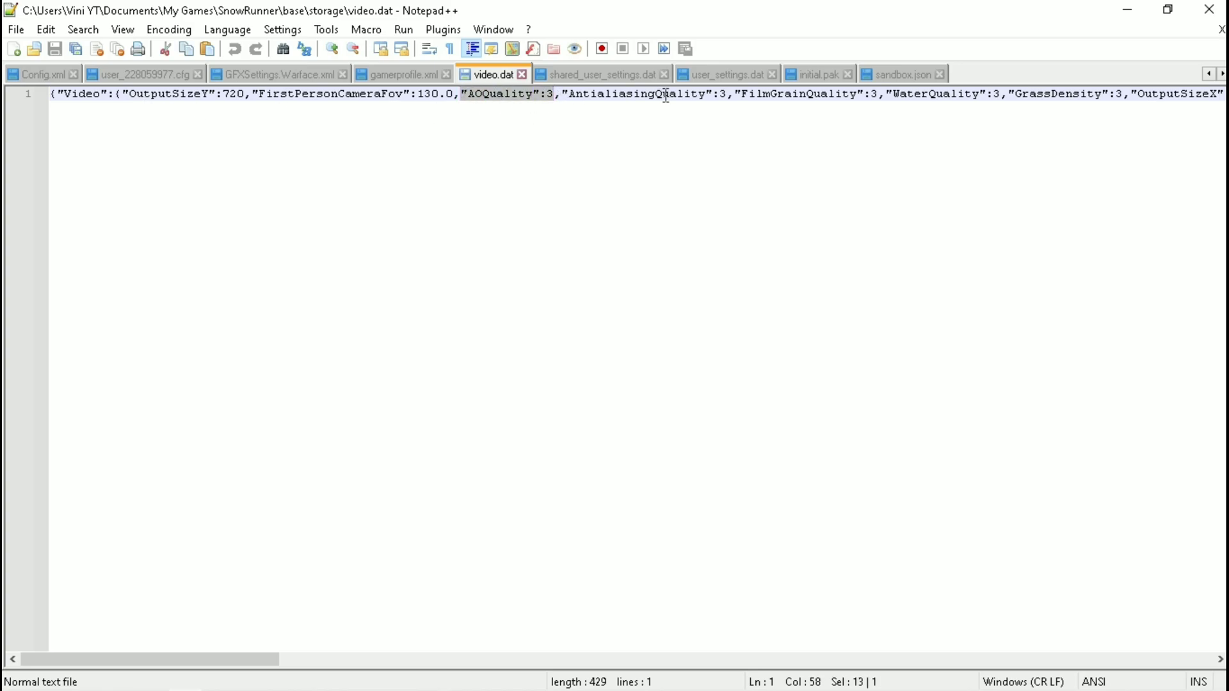
{"action": "left_click_drag", "start_coordinate": [730, 95], "coordinate": [562, 94]}
{"action": "double_click", "coordinate": [549, 94]}
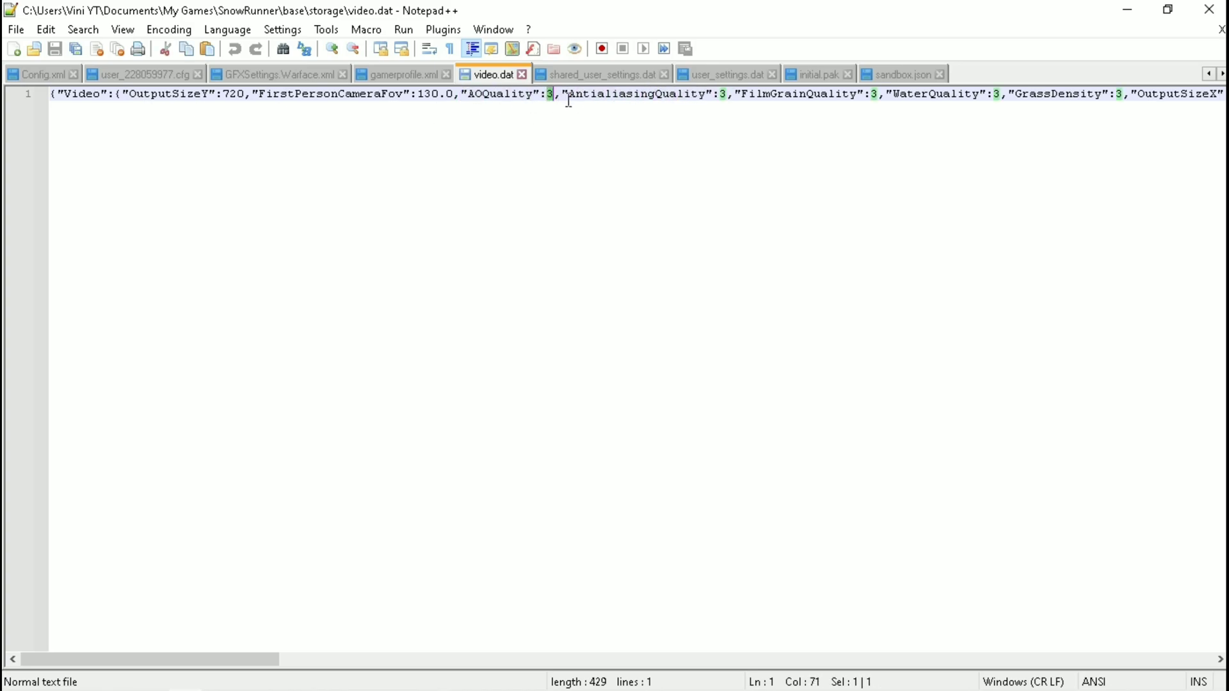
{"action": "type", "text": "0"}
{"action": "double_click", "coordinate": [725, 94]}
{"action": "type", "text": "0"}
{"action": "double_click", "coordinate": [873, 94]}
{"action": "type", "text": "0"}
{"action": "double_click", "coordinate": [996, 93]}
{"action": "type", "text": "0"}
{"action": "left_click_drag", "start_coordinate": [239, 660], "coordinate": [343, 656]}
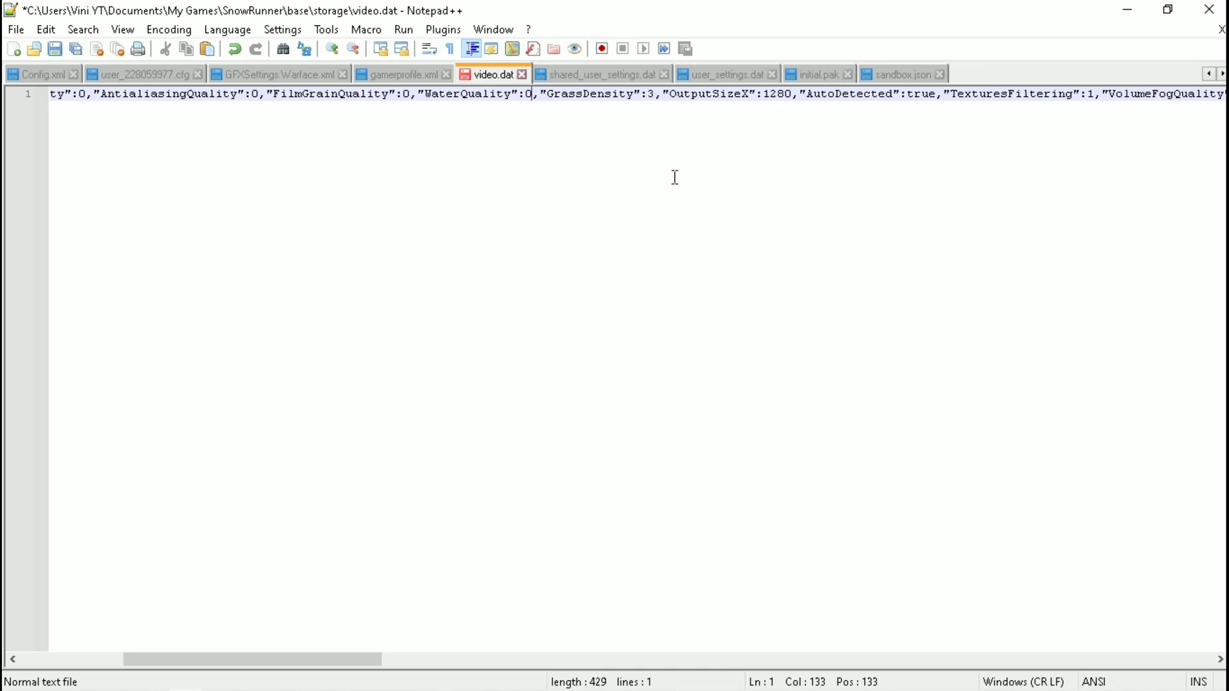
{"action": "double_click", "coordinate": [653, 94]}
{"action": "type", "text": "0"}
{"action": "left_click_drag", "start_coordinate": [329, 660], "coordinate": [390, 660]}
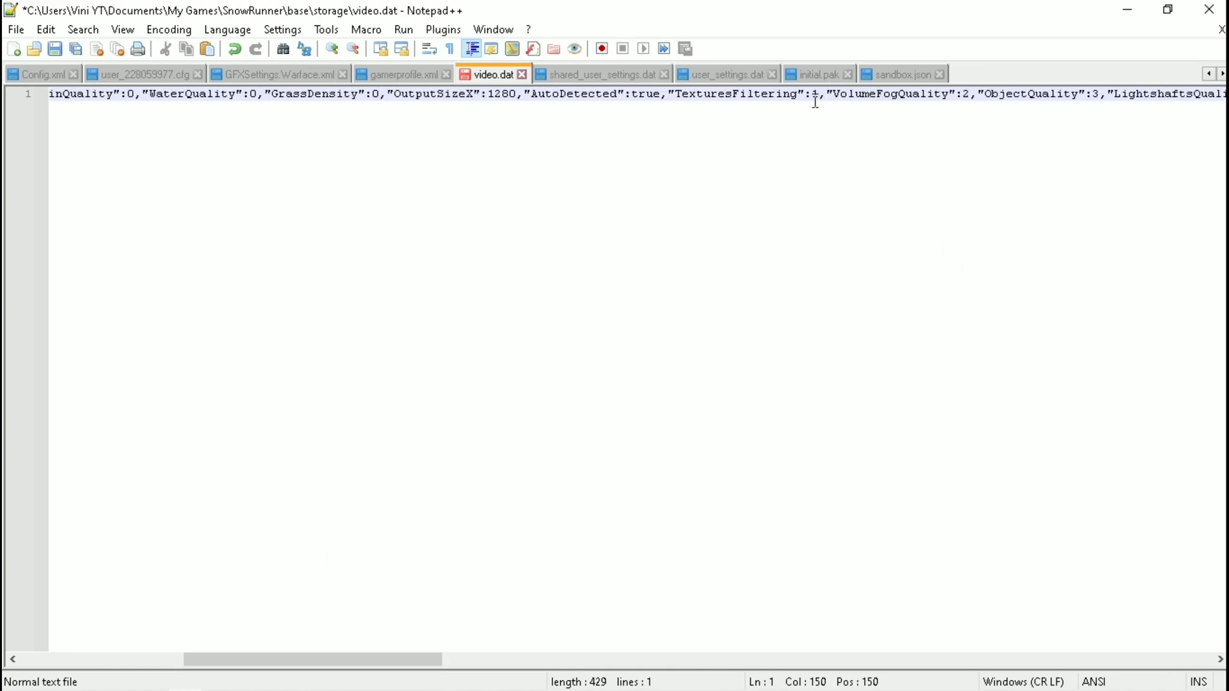
{"action": "double_click", "coordinate": [814, 94]}
{"action": "type", "text": "0"}
{"action": "double_click", "coordinate": [965, 94]}
{"action": "type", "text": "0"}
{"action": "left_click_drag", "start_coordinate": [403, 659], "coordinate": [463, 659]}
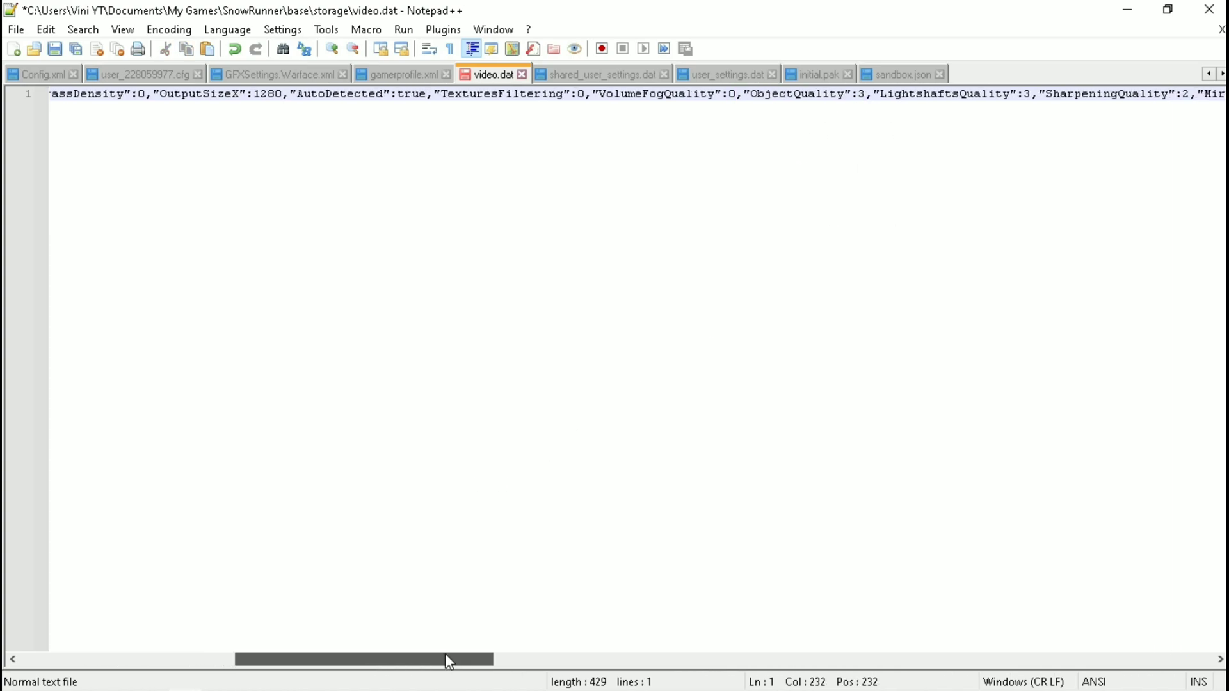
- Set ObjectQuality, LightshaftsQuality, SharpeningQuality, MirrorQuality, ShadowsQuality, SimulationQuality, TerrainDistQuality and TexturesQuality to 0
{"action": "double_click", "coordinate": [831, 94]}
{"action": "type", "text": "0"}
{"action": "double_click", "coordinate": [995, 94]}
{"action": "type", "text": "0"}
{"action": "left_click_drag", "start_coordinate": [437, 659], "coordinate": [530, 660]}
{"action": "double_click", "coordinate": [732, 94]}
{"action": "type", "text": "0"}
{"action": "double_click", "coordinate": [864, 95]}
{"action": "type", "text": "0"}
{"action": "double_click", "coordinate": [1000, 93]}
{"action": "type", "text": "0"}
{"action": "left_click_drag", "start_coordinate": [543, 661], "coordinate": [594, 661]}
{"action": "double_click", "coordinate": [923, 94]}
{"action": "type", "text": "0"}
{"action": "left_click_drag", "start_coordinate": [601, 661], "coordinate": [666, 661]}
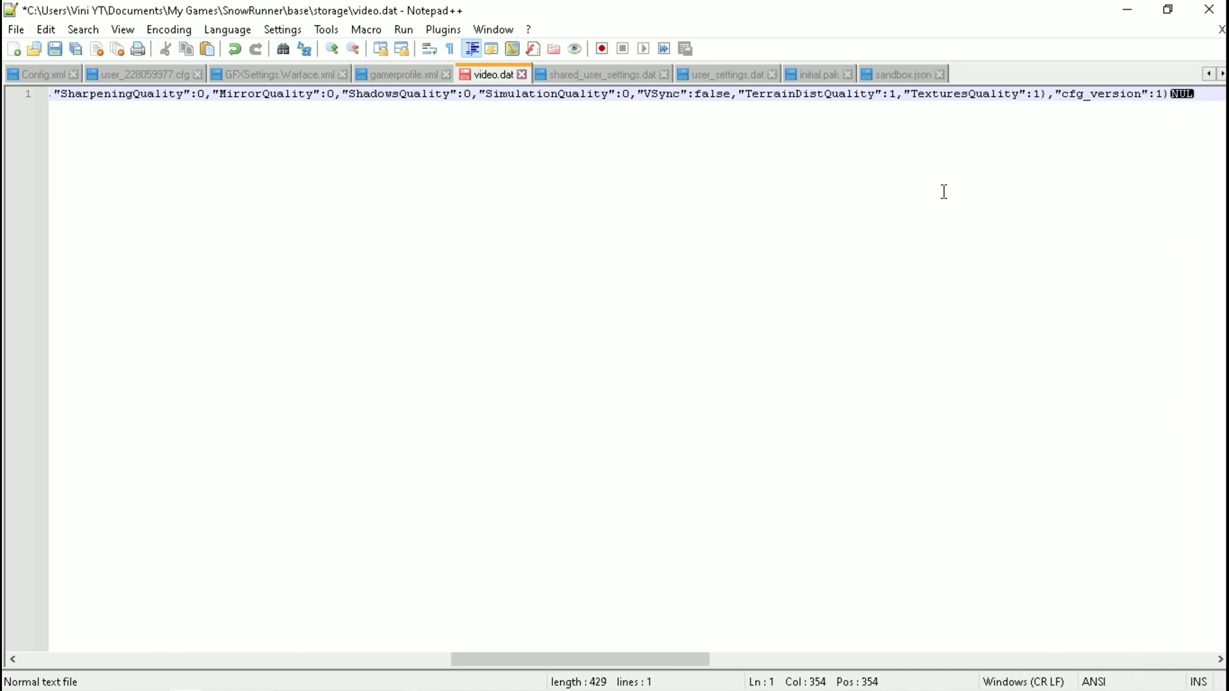
{"action": "double_click", "coordinate": [894, 94]}
{"action": "type", "text": "0"}
{"action": "double_click", "coordinate": [1036, 94]}
{"action": "type", "text": "0"}
{"action": "left_click_drag", "start_coordinate": [650, 661], "coordinate": [374, 628]}
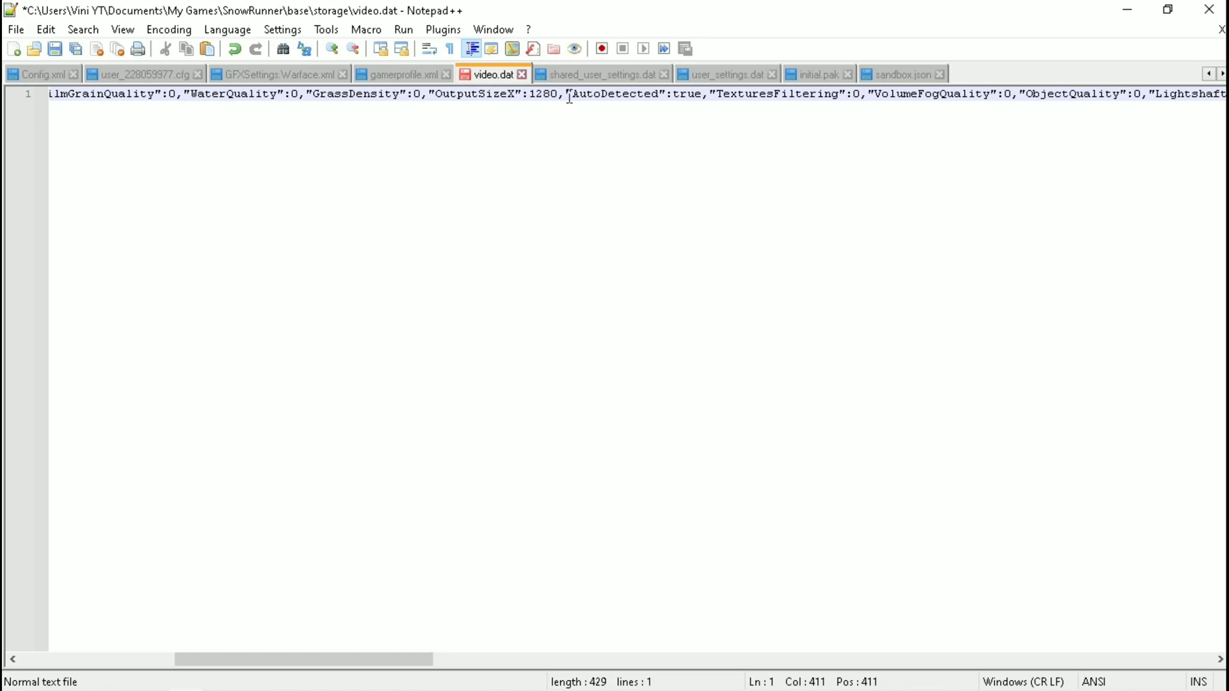
- Change OutputSizeX from 1280 to 800 and OutputSizeY from 720 to 600
{"action": "left_click_drag", "start_coordinate": [564, 94], "coordinate": [432, 97]}
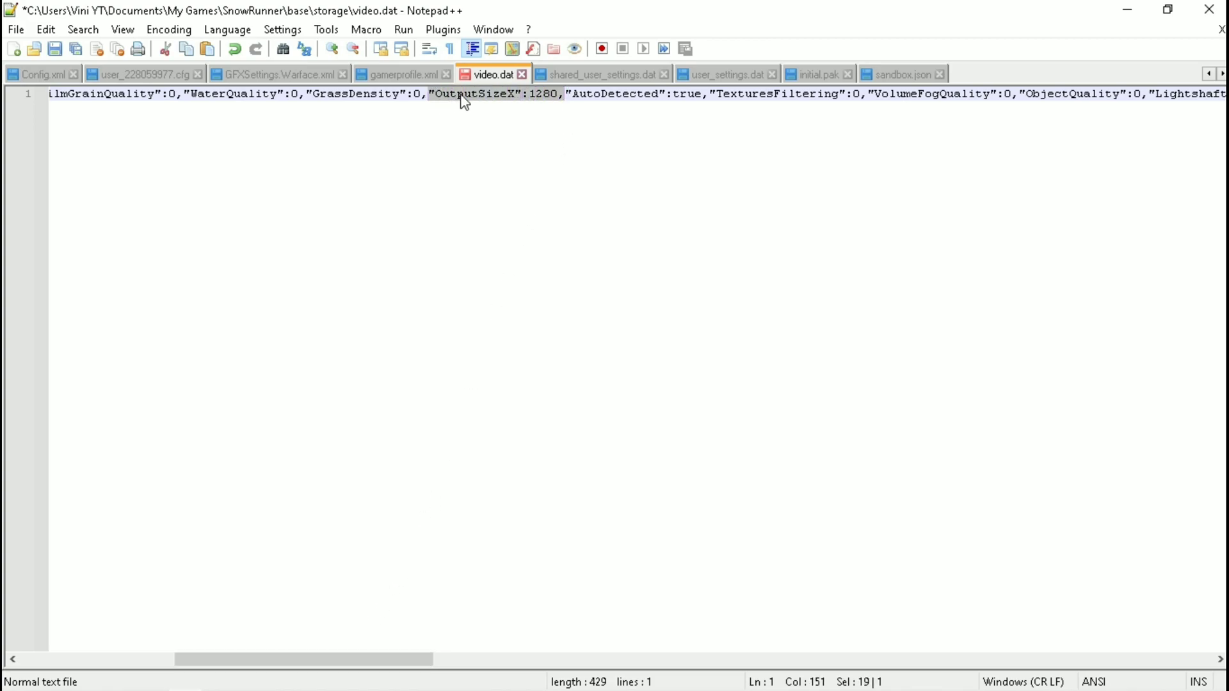
{"action": "double_click", "coordinate": [462, 96]}
{"action": "left_click", "coordinate": [562, 94]}
{"action": "key", "text": "BackSpace"}
{"action": "key", "text": "BackSpace"}
{"action": "key", "text": "BackSpace"}
{"action": "type", "text": "800"}
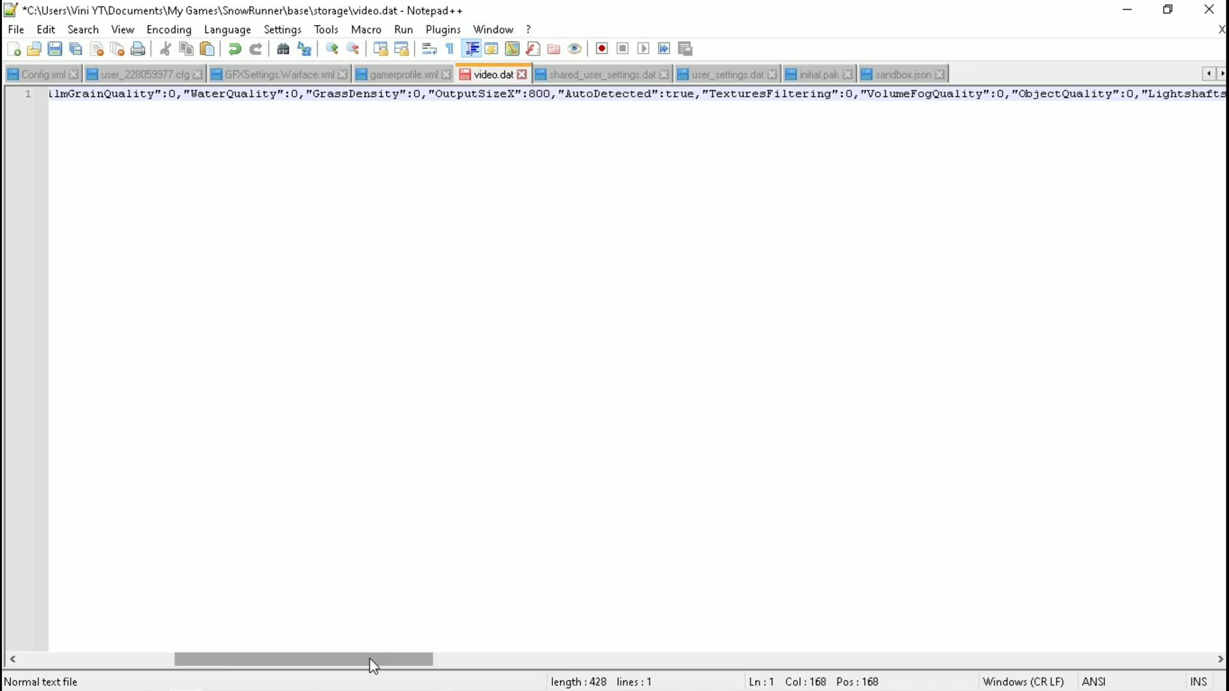
{"action": "left_click_drag", "start_coordinate": [370, 658], "coordinate": [134, 656]}
{"action": "left_click_drag", "start_coordinate": [246, 94], "coordinate": [117, 94]}
{"action": "double_click", "coordinate": [172, 94]}
{"action": "left_click", "coordinate": [245, 94]}
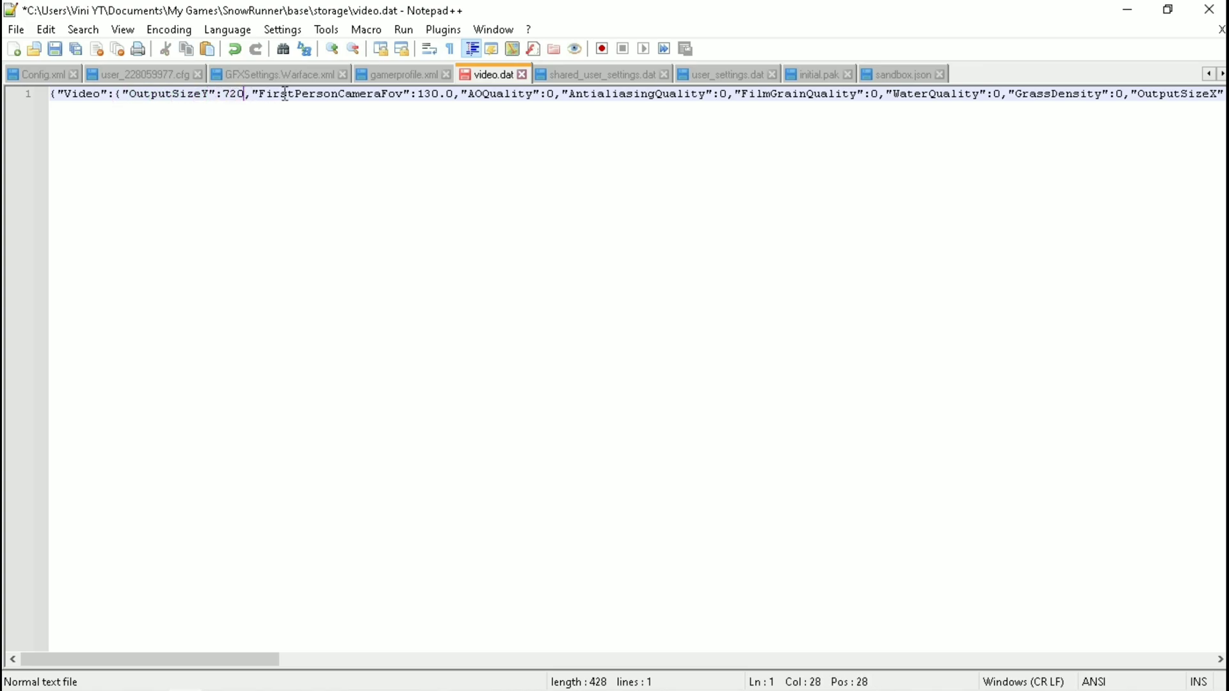
{"action": "key", "text": "BackSpace"}
{"action": "key", "text": "BackSpace"}
{"action": "key", "text": "BackSpace"}
{"action": "type", "text": "600"}
- Save video.dat and close Notepad++
{"action": "left_click", "coordinate": [17, 29]}
{"action": "left_click", "coordinate": [42, 168]}
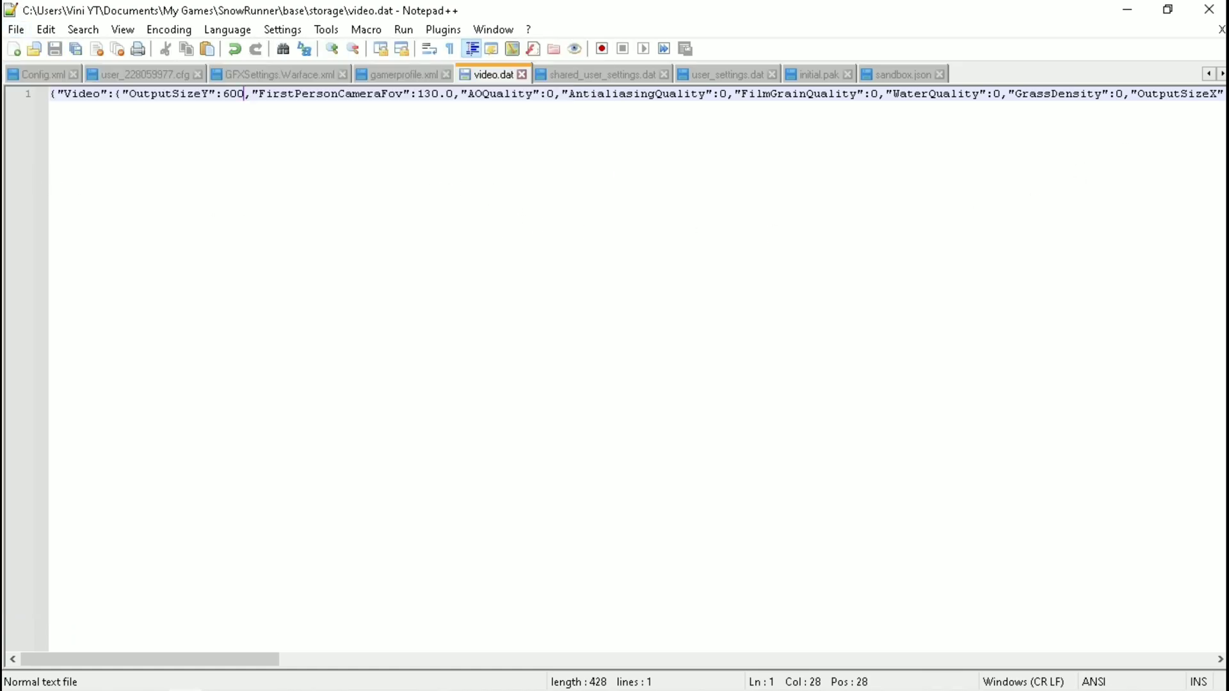
{"action": "left_click", "coordinate": [1208, 10]}
- Select initial.pak in the Downloads folder and bring up its context menu
{"action": "left_click", "coordinate": [689, 348]}
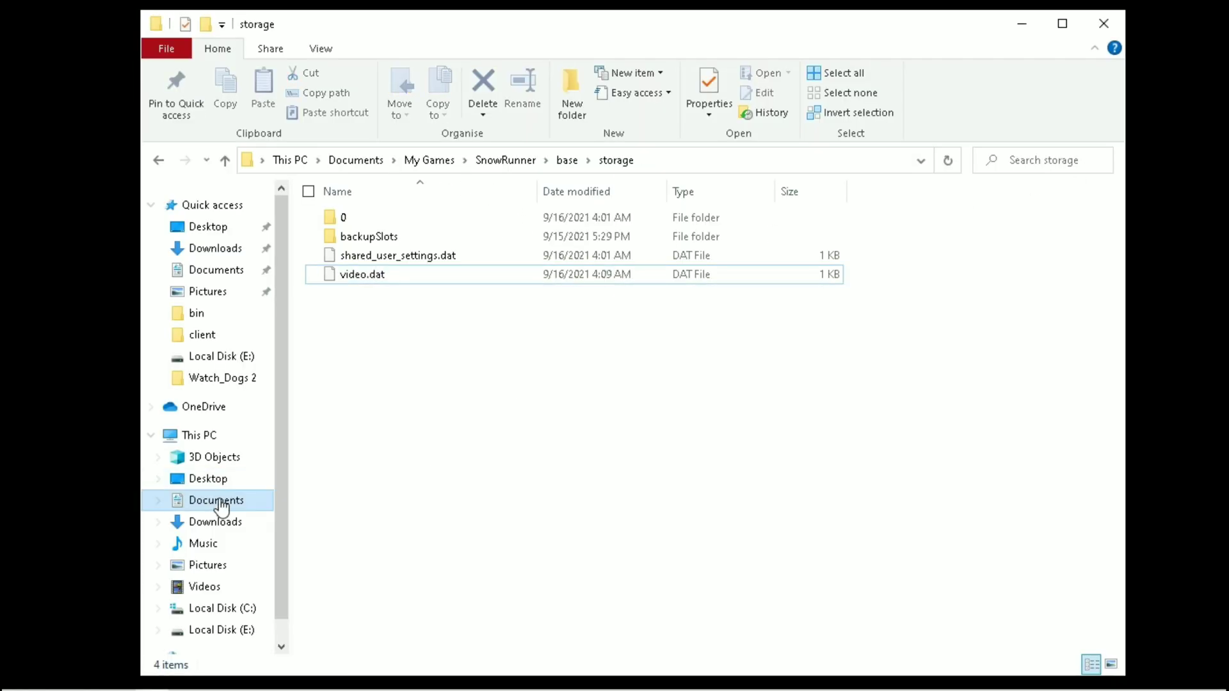
{"action": "left_click", "coordinate": [219, 522]}
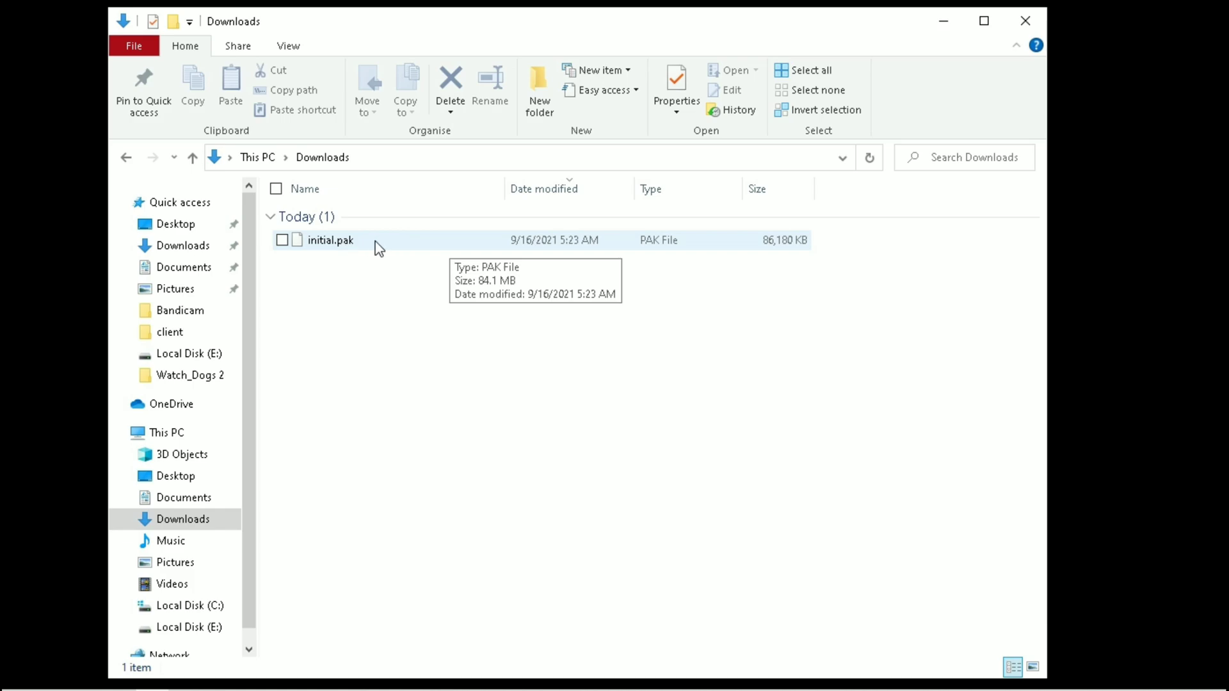
{"action": "right_click", "coordinate": [356, 241]}
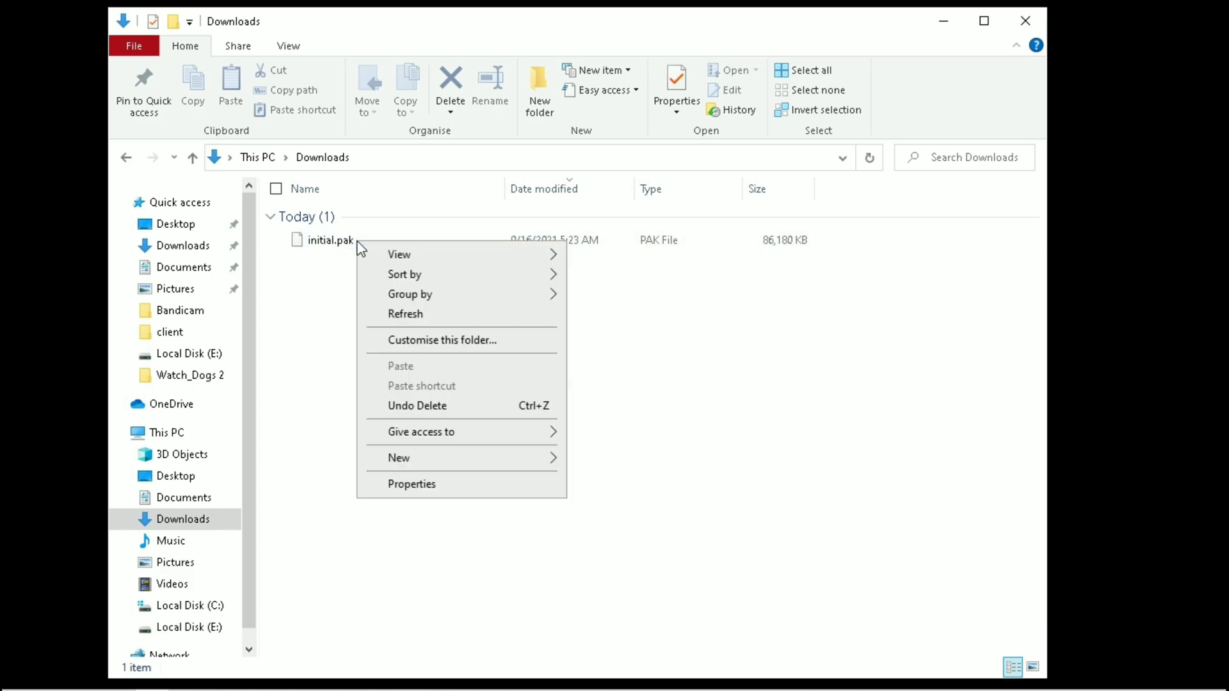
{"action": "left_click", "coordinate": [320, 245]}
{"action": "key", "text": "shift+F10"}
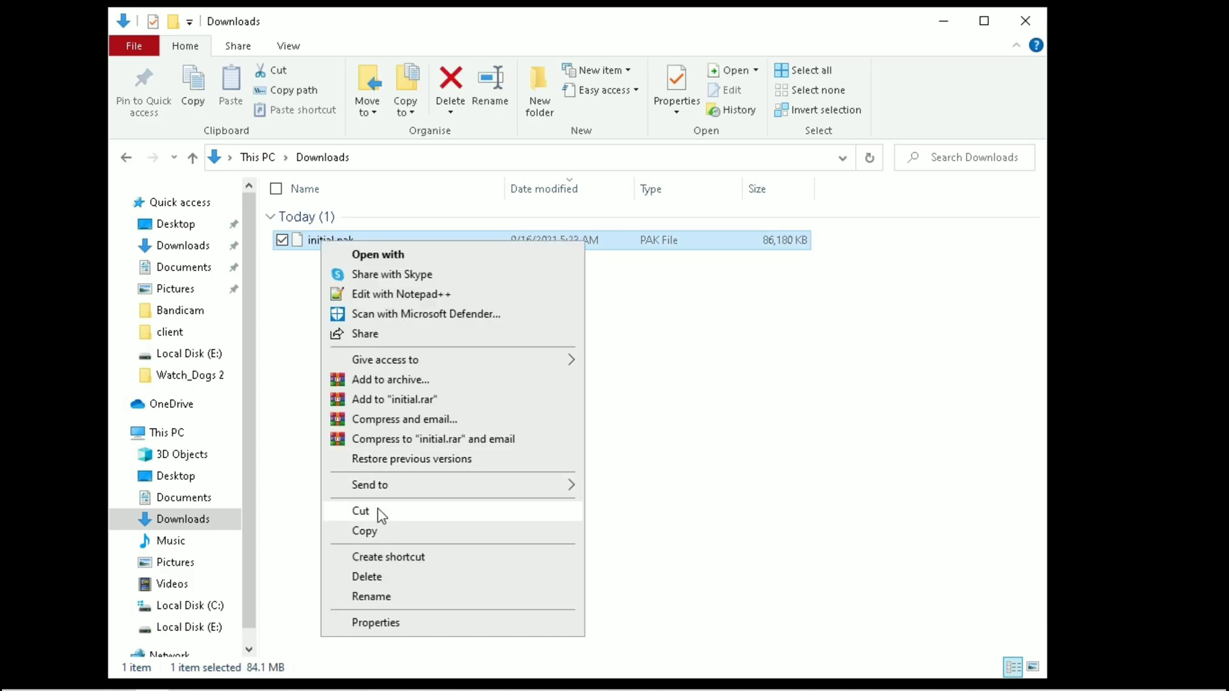
- Cut the downloaded initial.pak and go to E:\Games\SnowRunner\en_us\preload\paks\client
{"action": "left_click", "coordinate": [377, 516]}
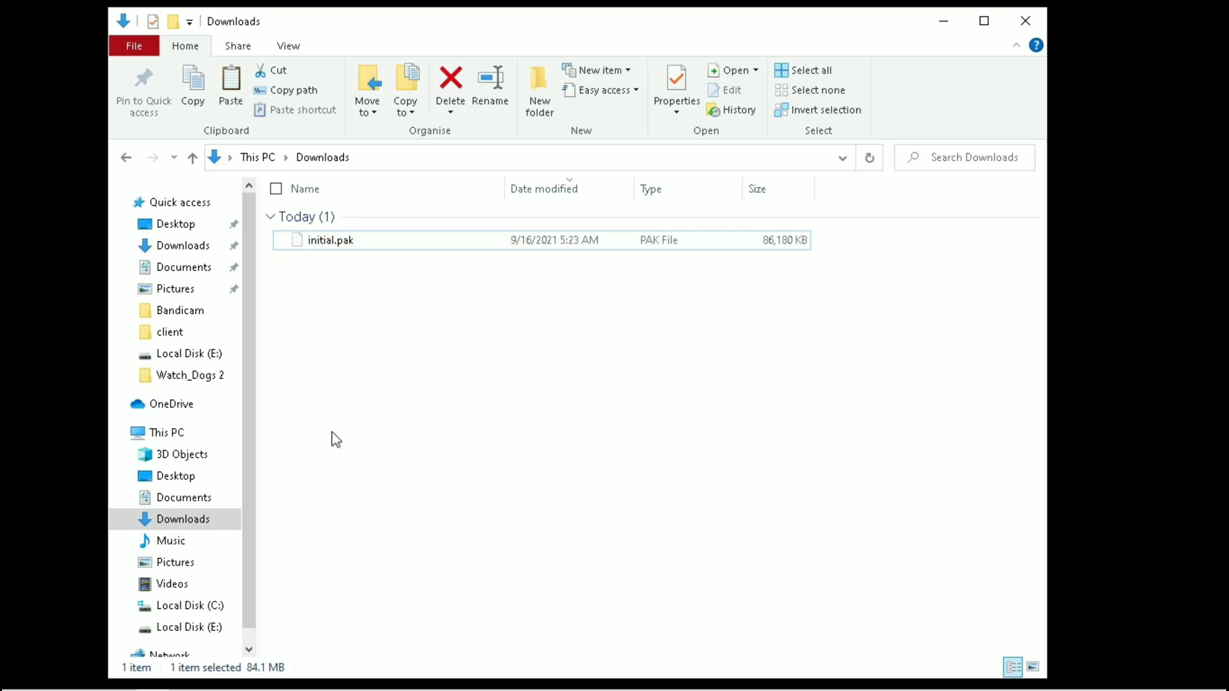
{"action": "left_click", "coordinate": [189, 627]}
{"action": "double_click", "coordinate": [337, 266]}
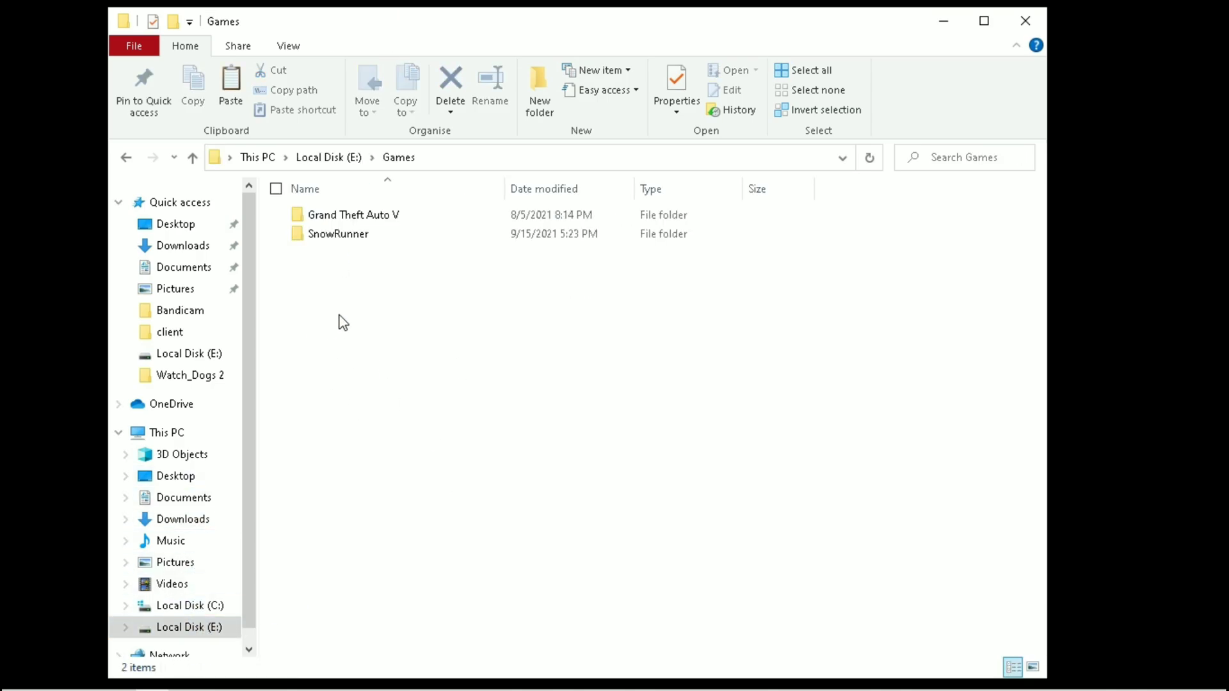
{"action": "double_click", "coordinate": [337, 241]}
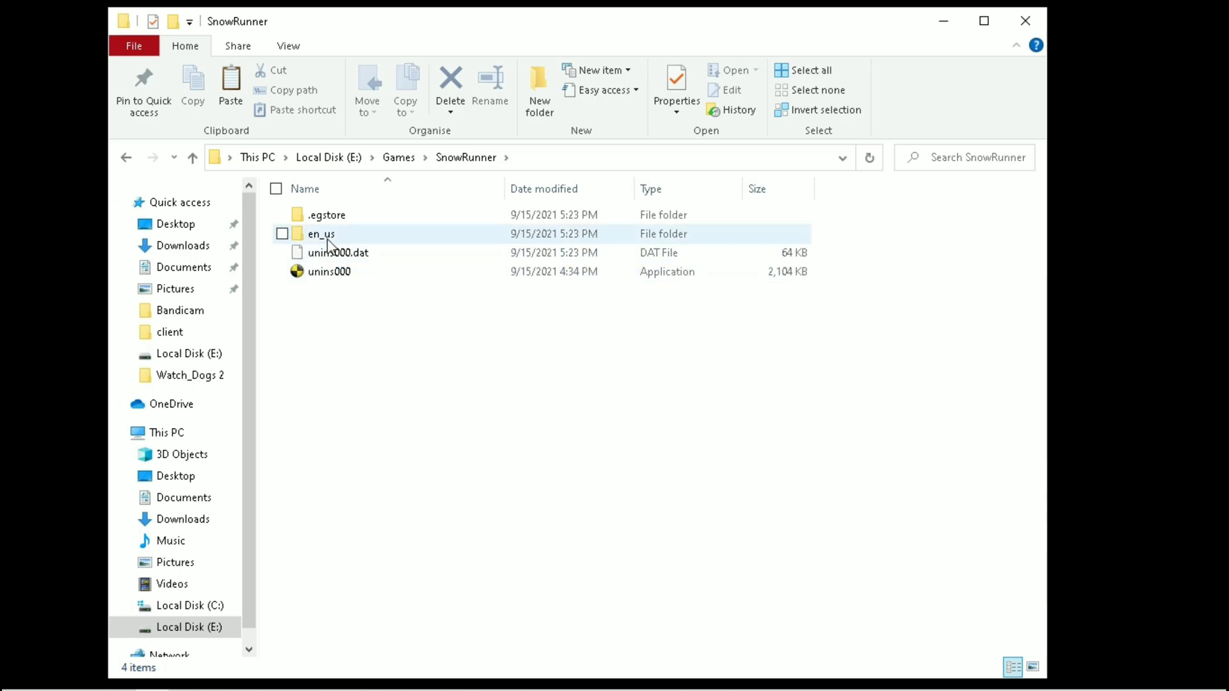
{"action": "double_click", "coordinate": [401, 238]}
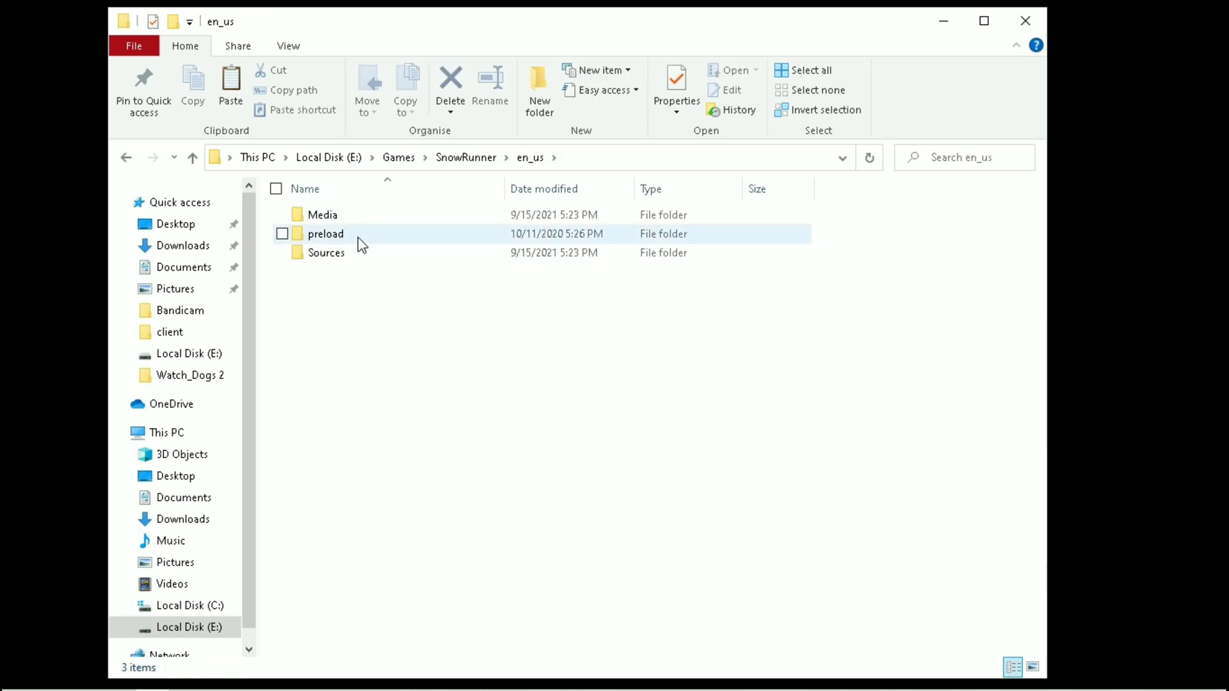
{"action": "double_click", "coordinate": [366, 245]}
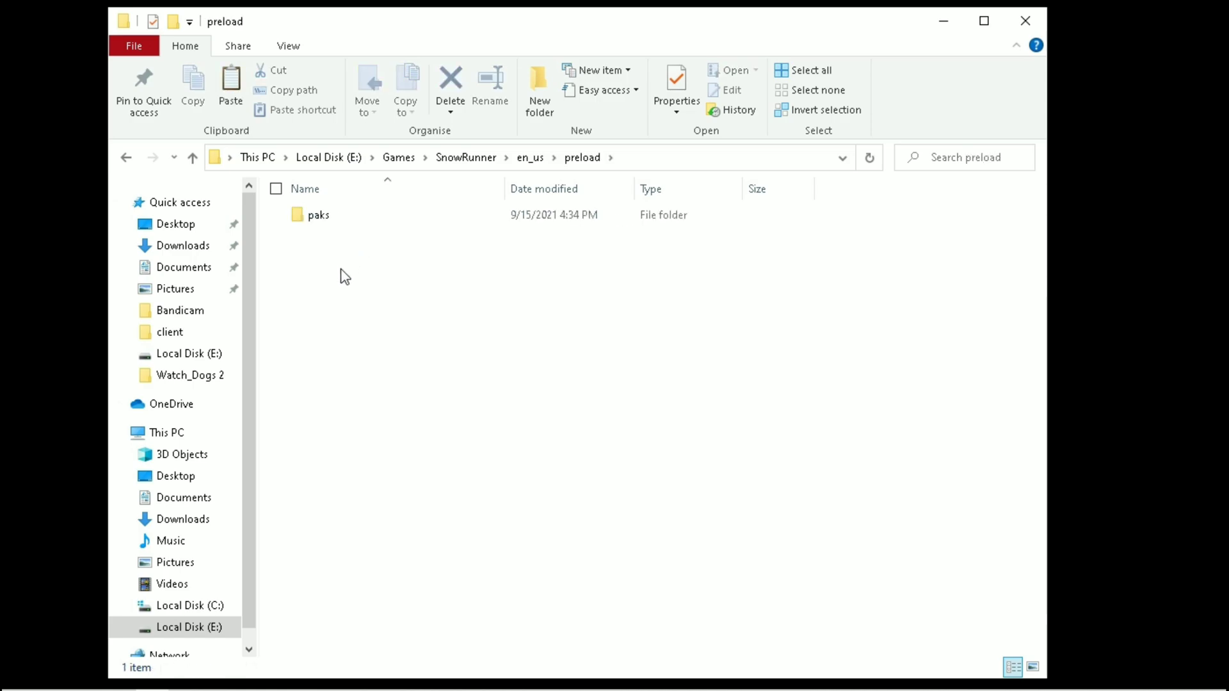
{"action": "double_click", "coordinate": [375, 221]}
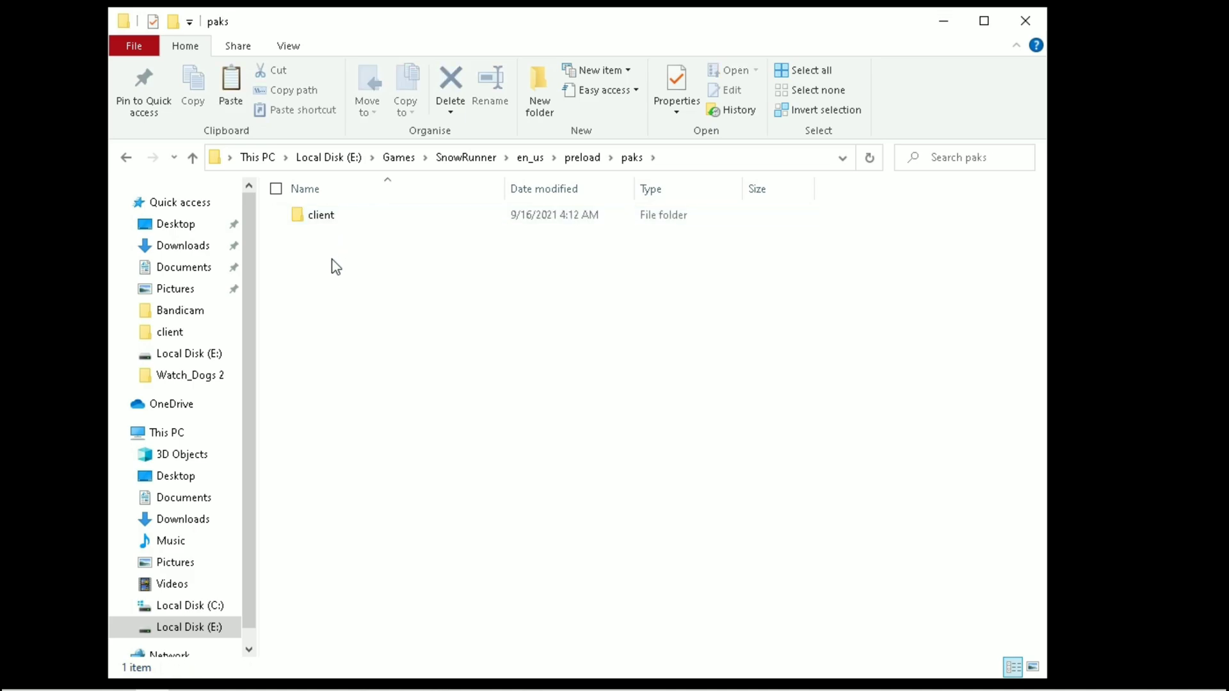
{"action": "left_click", "coordinate": [366, 219]}
{"action": "double_click", "coordinate": [366, 219]}
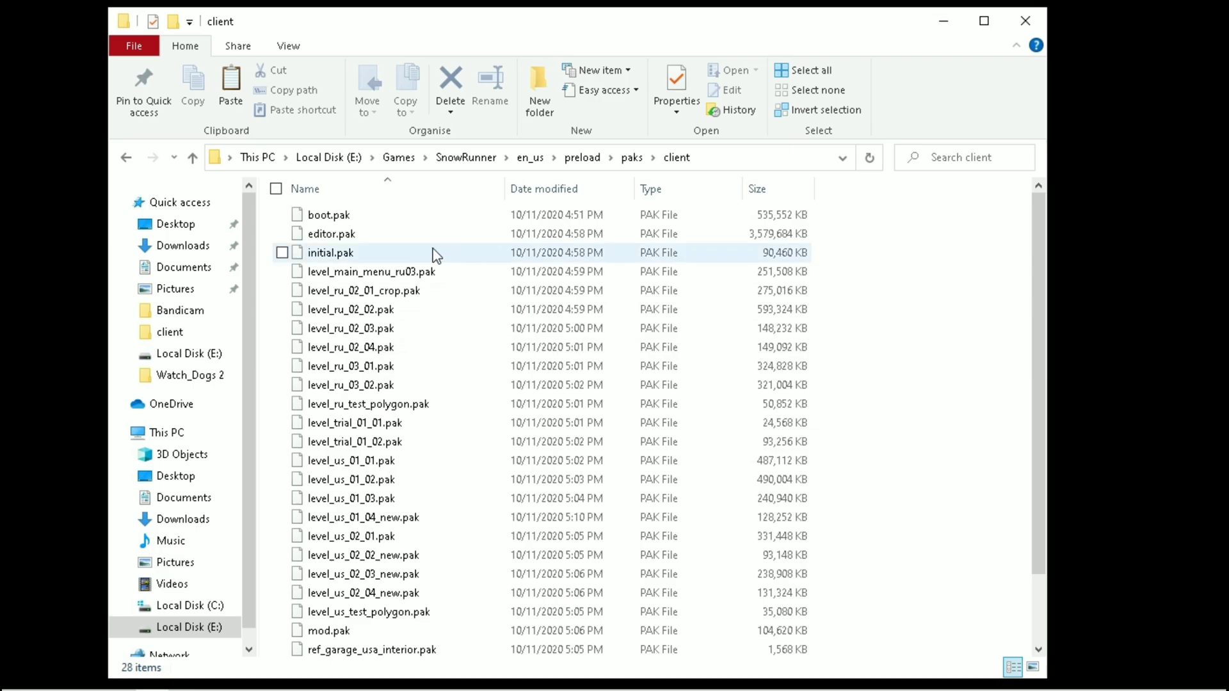
- Rename the game's original initial.pak in the client folder to initial1.pak
{"action": "mouse_move", "coordinate": [330, 252]}
{"action": "right_click", "coordinate": [851, 263]}
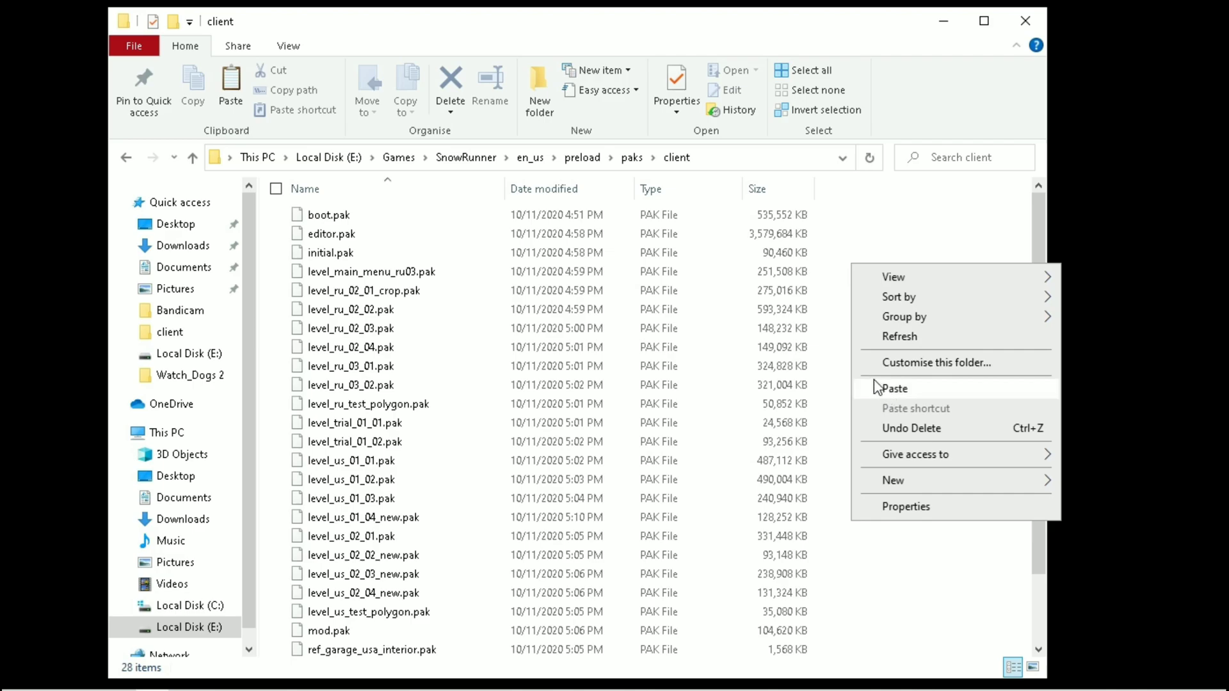
{"action": "left_click", "coordinate": [827, 307]}
{"action": "right_click", "coordinate": [852, 285]}
{"action": "left_click", "coordinate": [888, 356]}
{"action": "left_click", "coordinate": [324, 253]}
{"action": "right_click", "coordinate": [315, 254]}
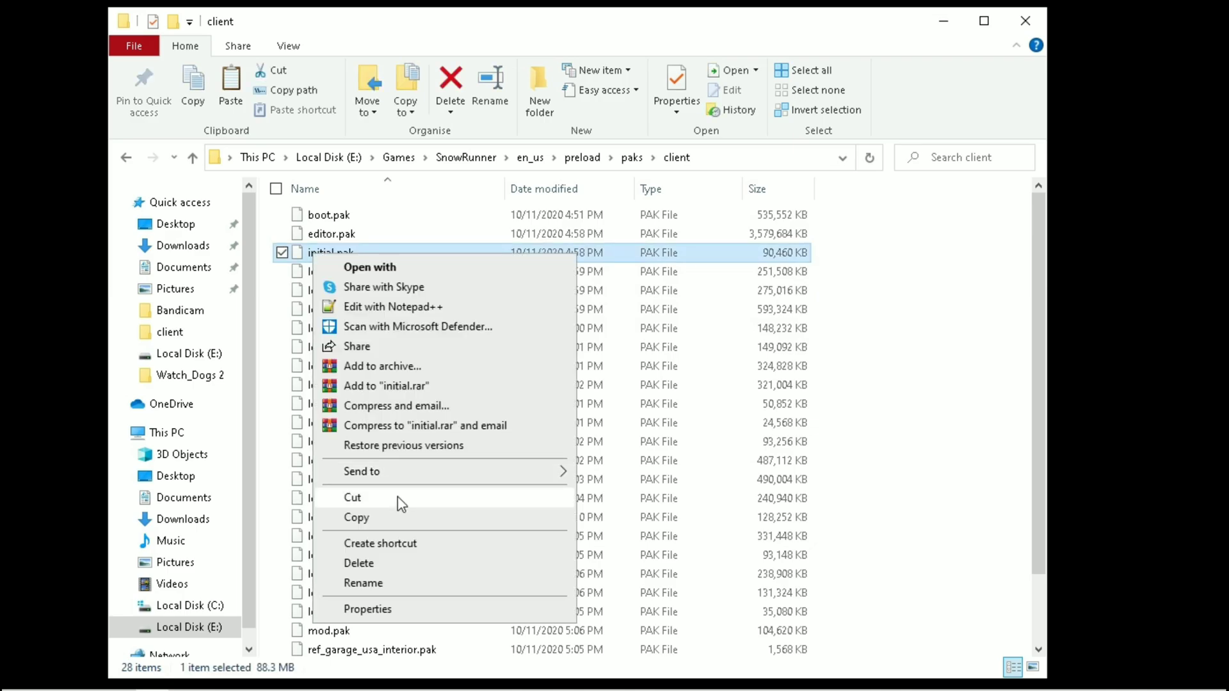
{"action": "left_click", "coordinate": [376, 584]}
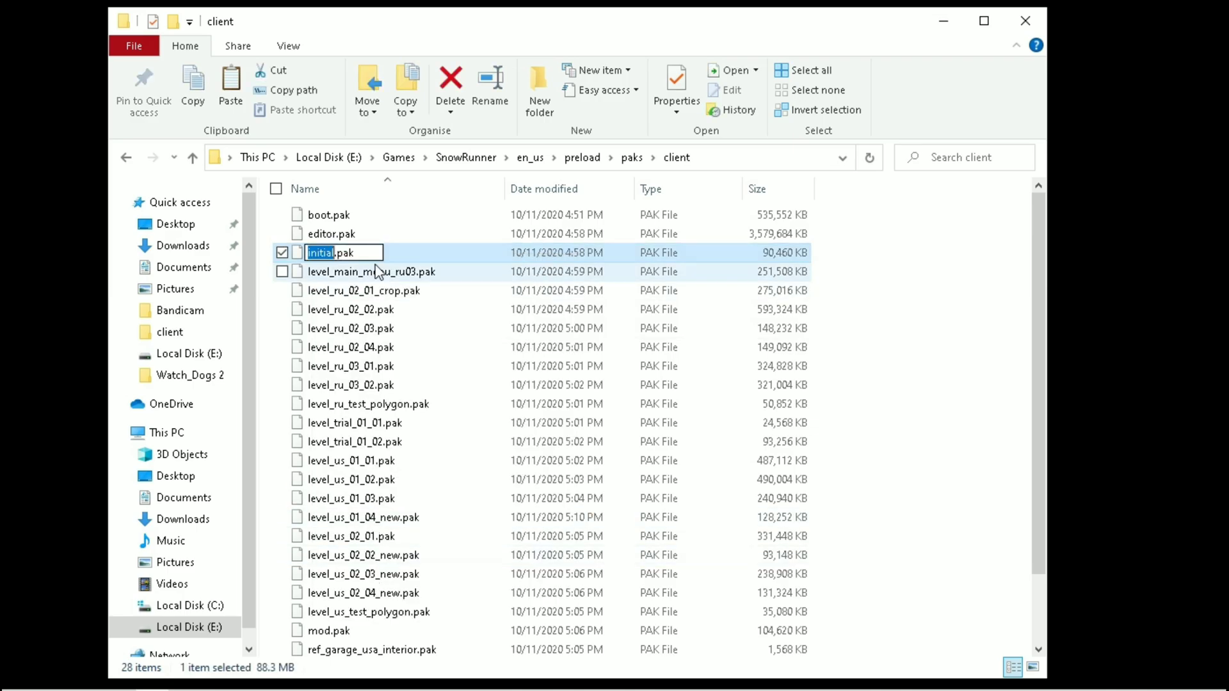
{"action": "left_click", "coordinate": [337, 252]}
{"action": "type", "text": "1"}
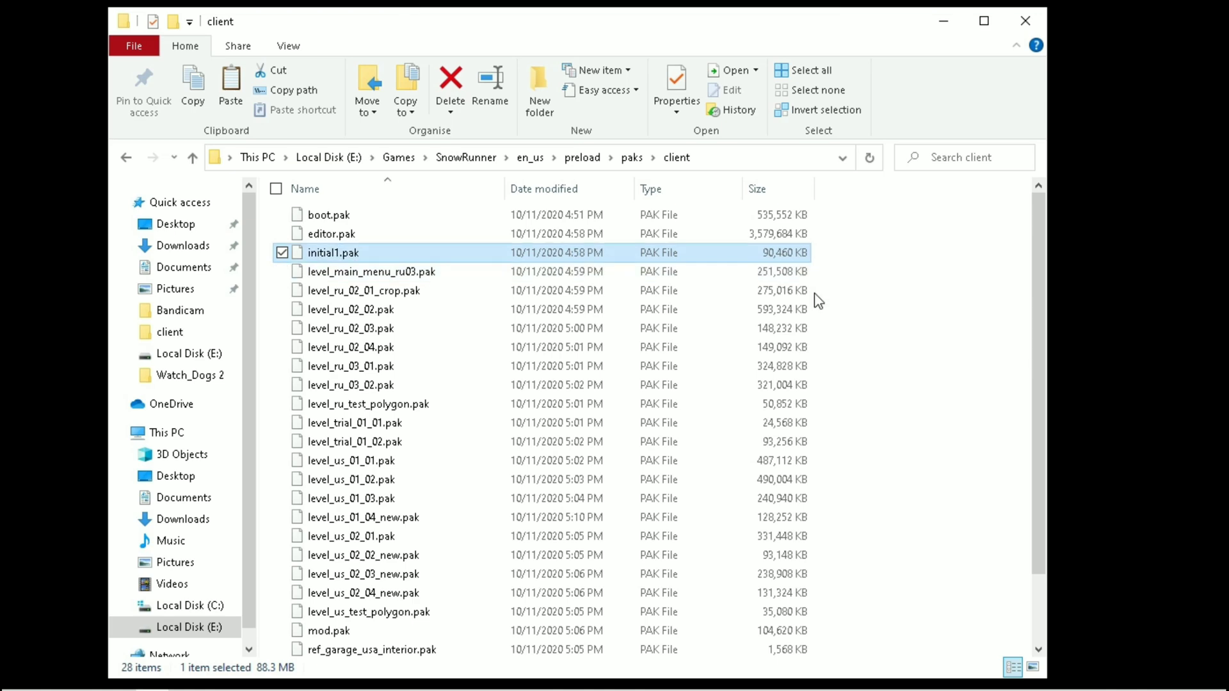
{"action": "right_click", "coordinate": [856, 273]}
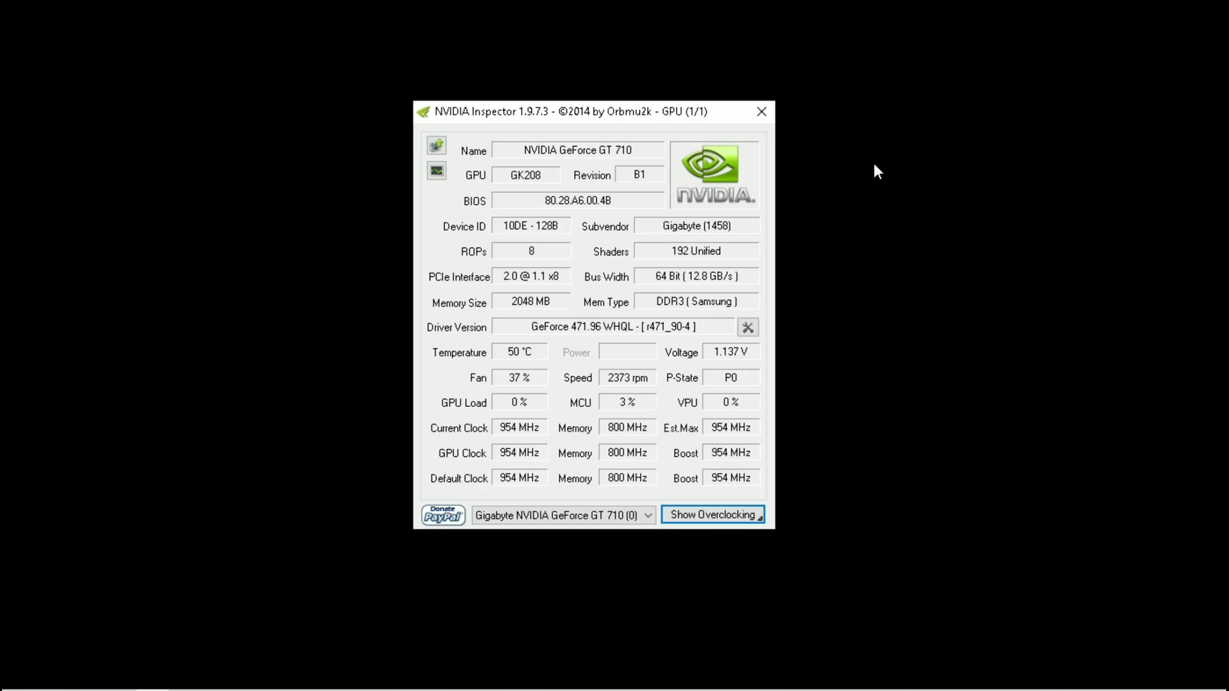
{"action": "left_click", "coordinate": [741, 327]}
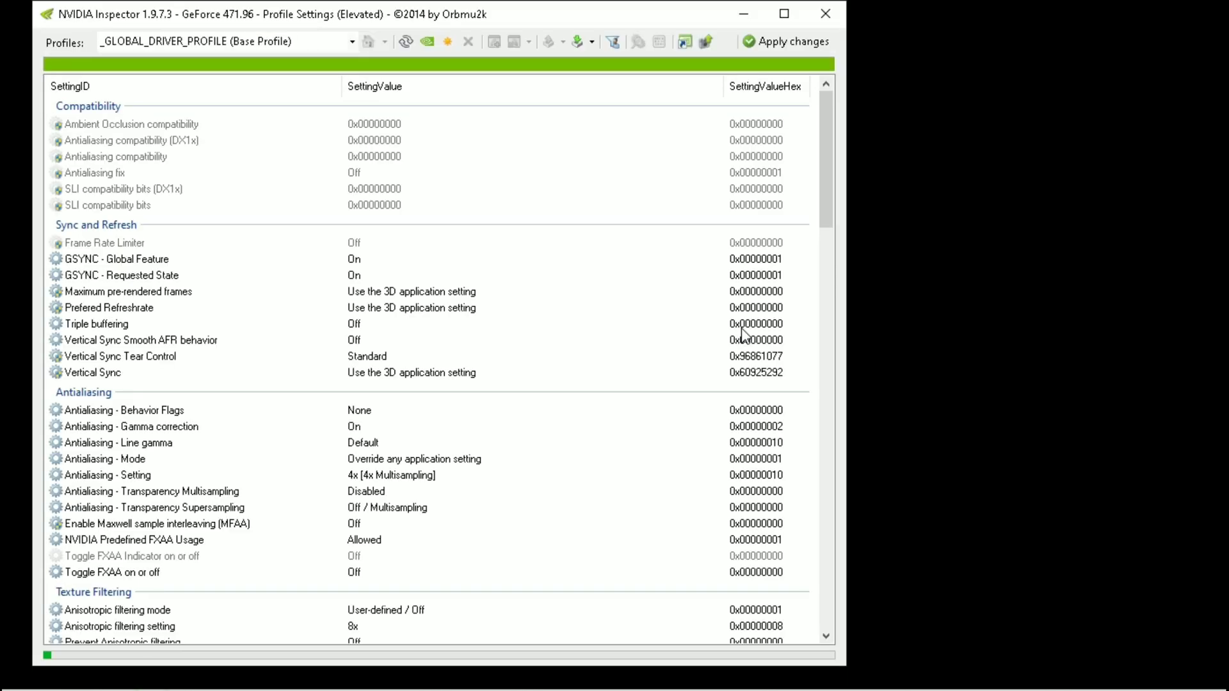
{"action": "left_click", "coordinate": [112, 41]}
{"action": "type", "text": "snow"}
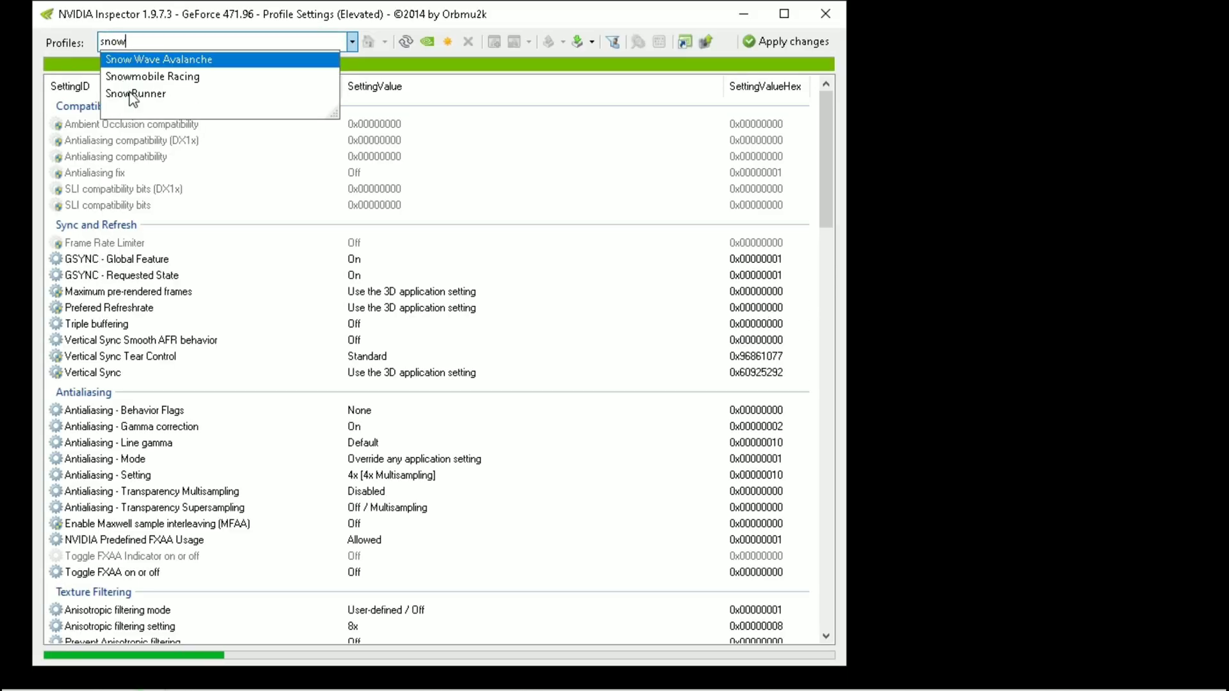
{"action": "left_click", "coordinate": [133, 95]}
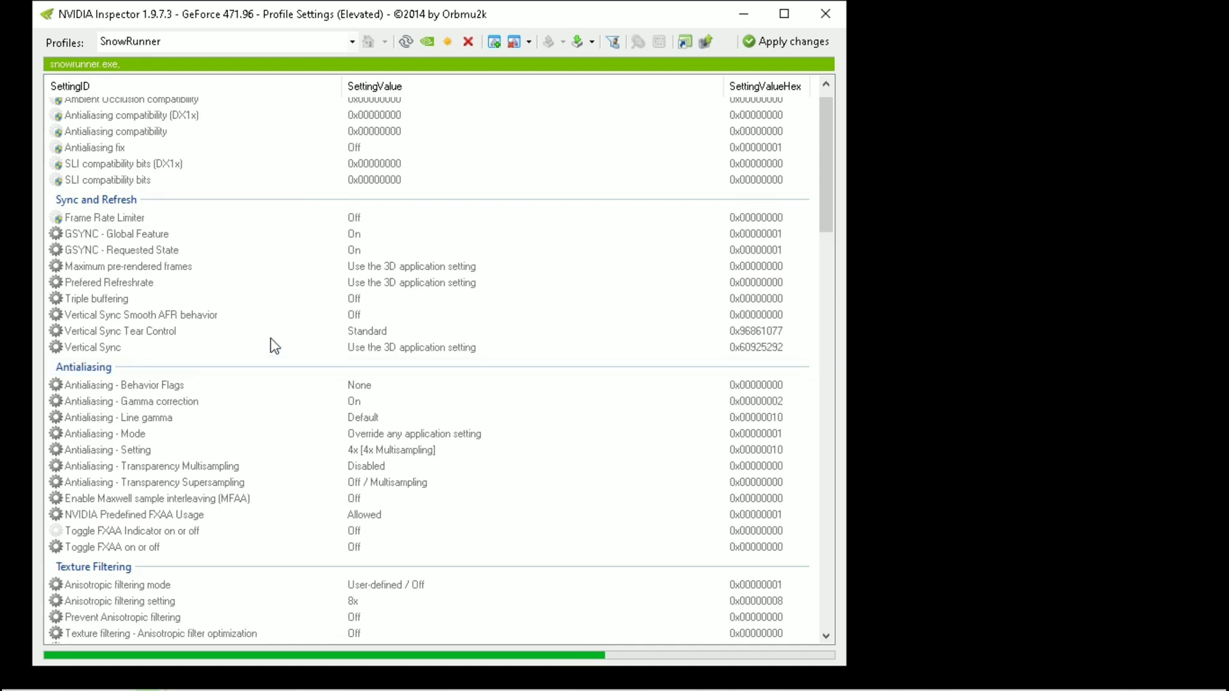
{"action": "scroll", "coordinate": [273, 346], "scroll_direction": "down", "scroll_amount": 1}
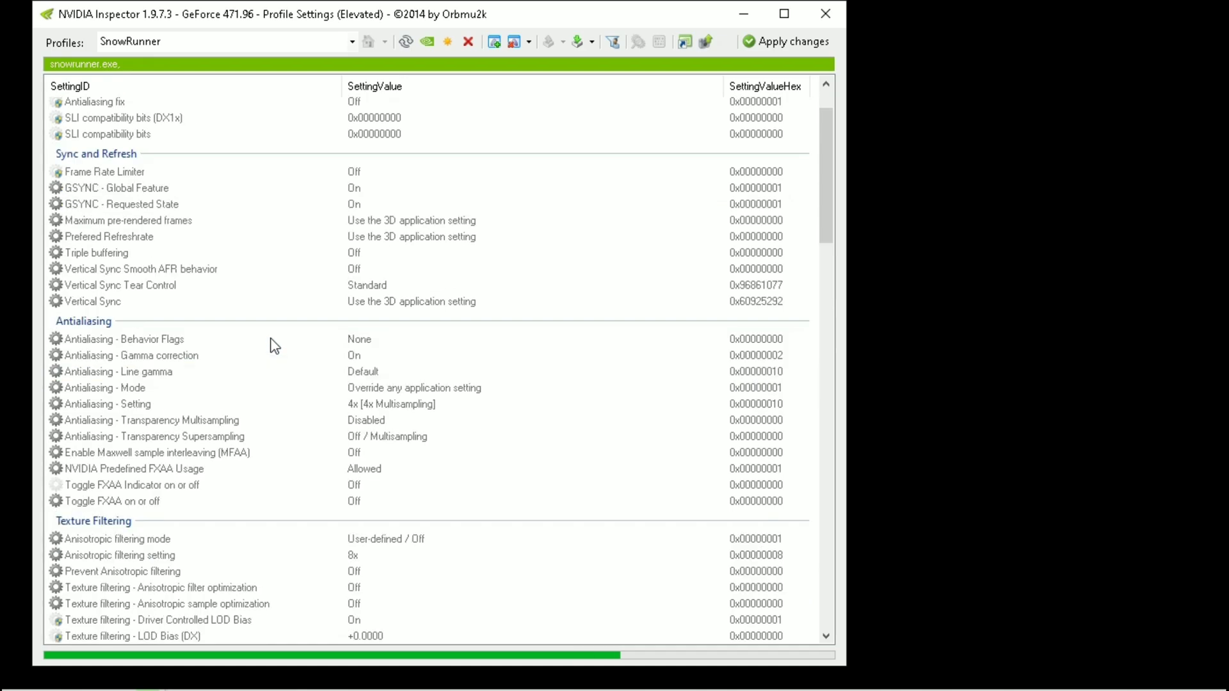
- Set Antialiasing - Transparency Supersampling to AA_MODE_REPLAY_MODE_ALL
{"action": "left_click", "coordinate": [189, 440]}
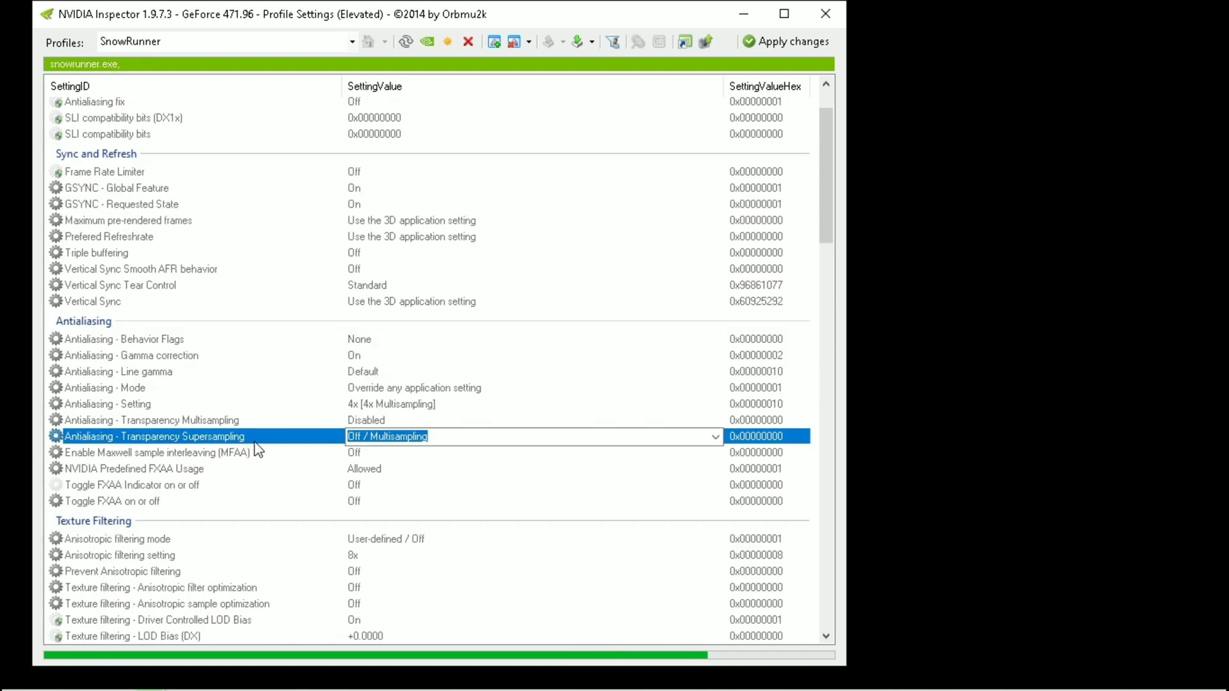
{"action": "left_click", "coordinate": [716, 439]}
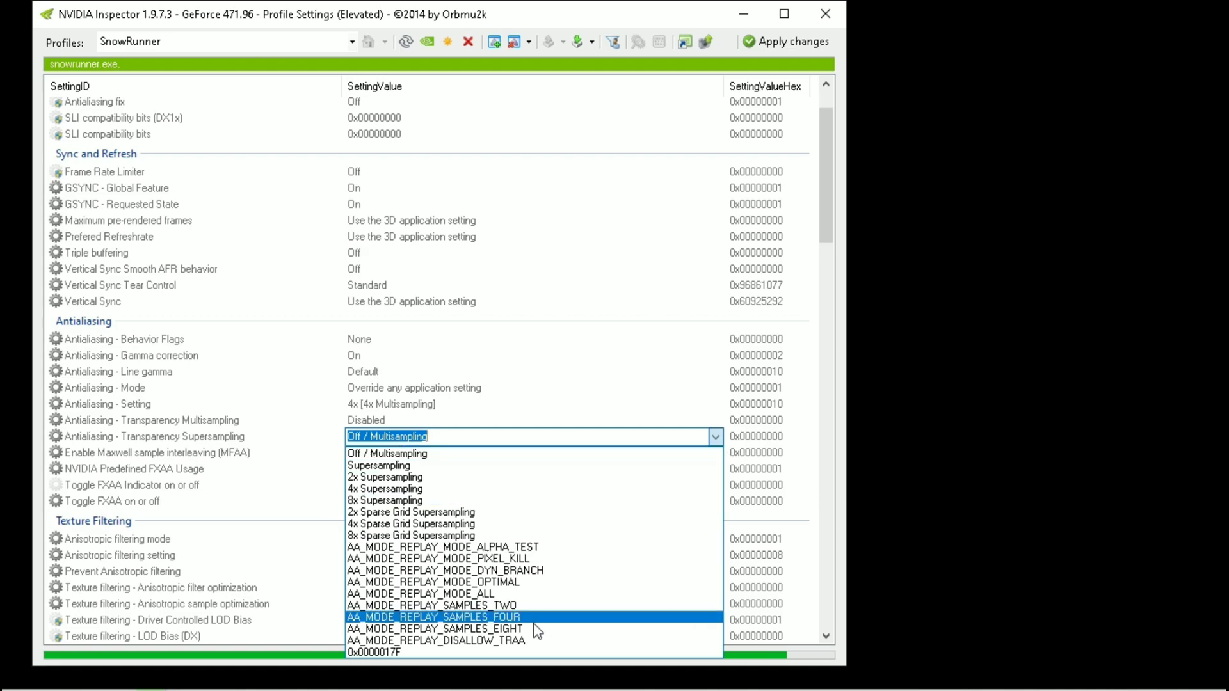
{"action": "left_click", "coordinate": [394, 594]}
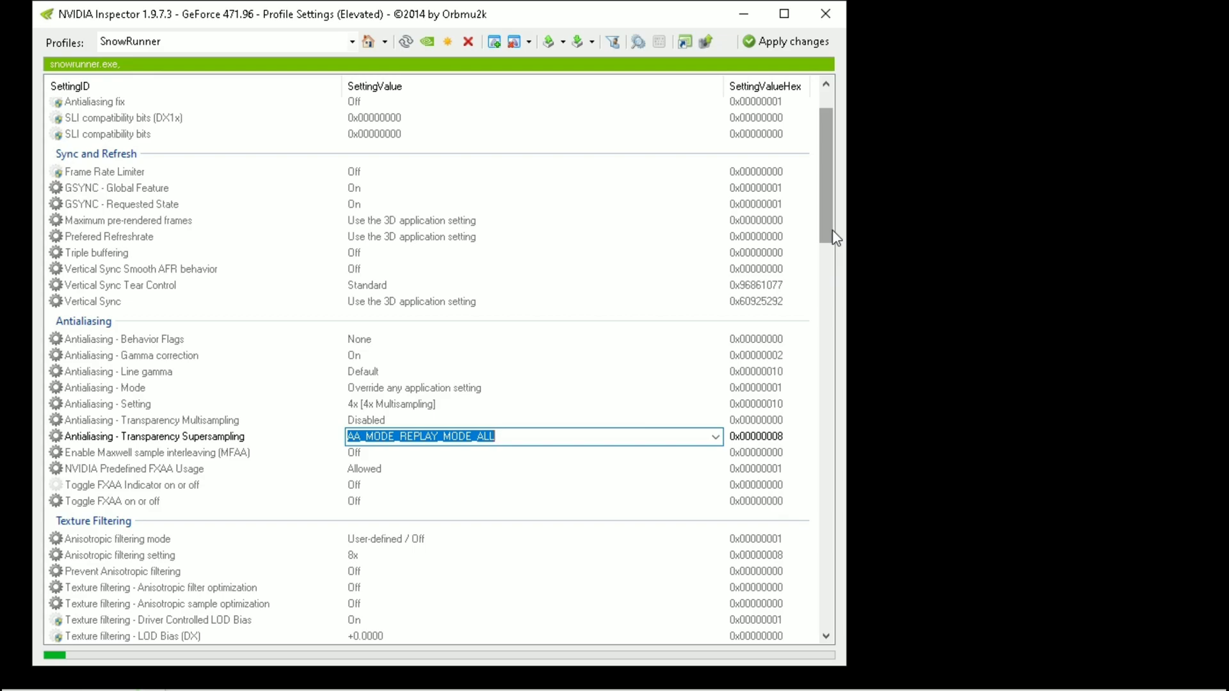
{"action": "left_click_drag", "start_coordinate": [834, 239], "coordinate": [820, 312]}
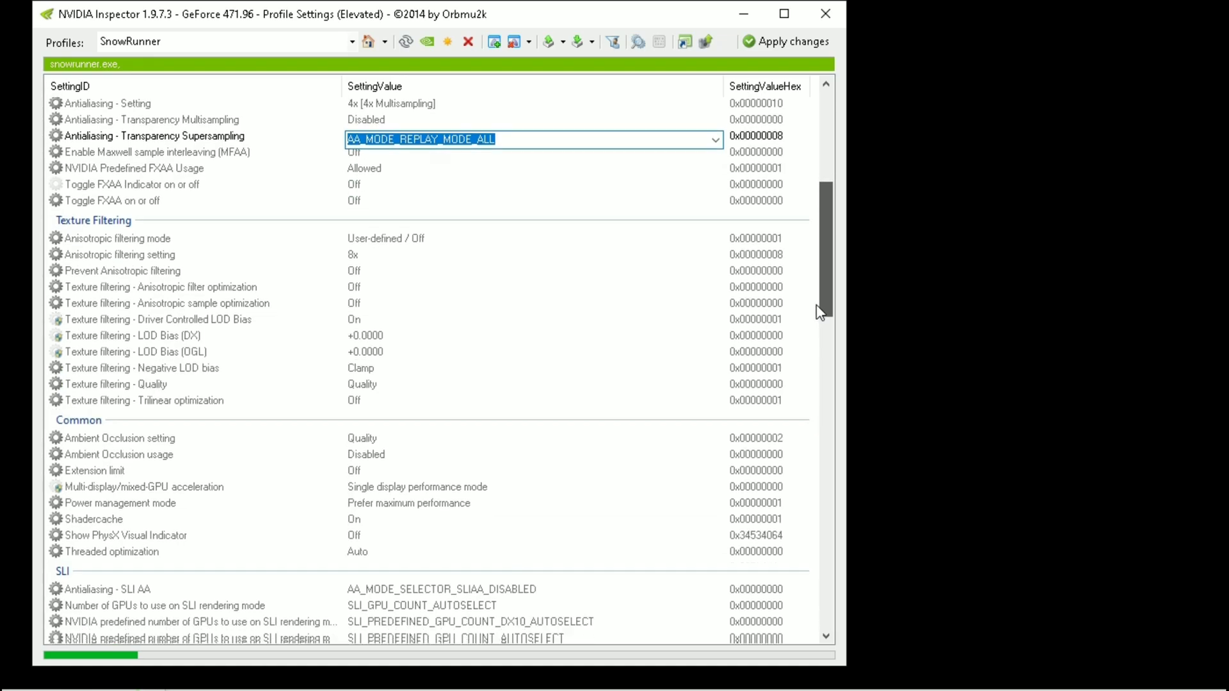
- Set Texture filtering - Quality to High performance and select the LOD Bias (DX) value
{"action": "left_click", "coordinate": [365, 386]}
{"action": "left_click", "coordinate": [715, 386]}
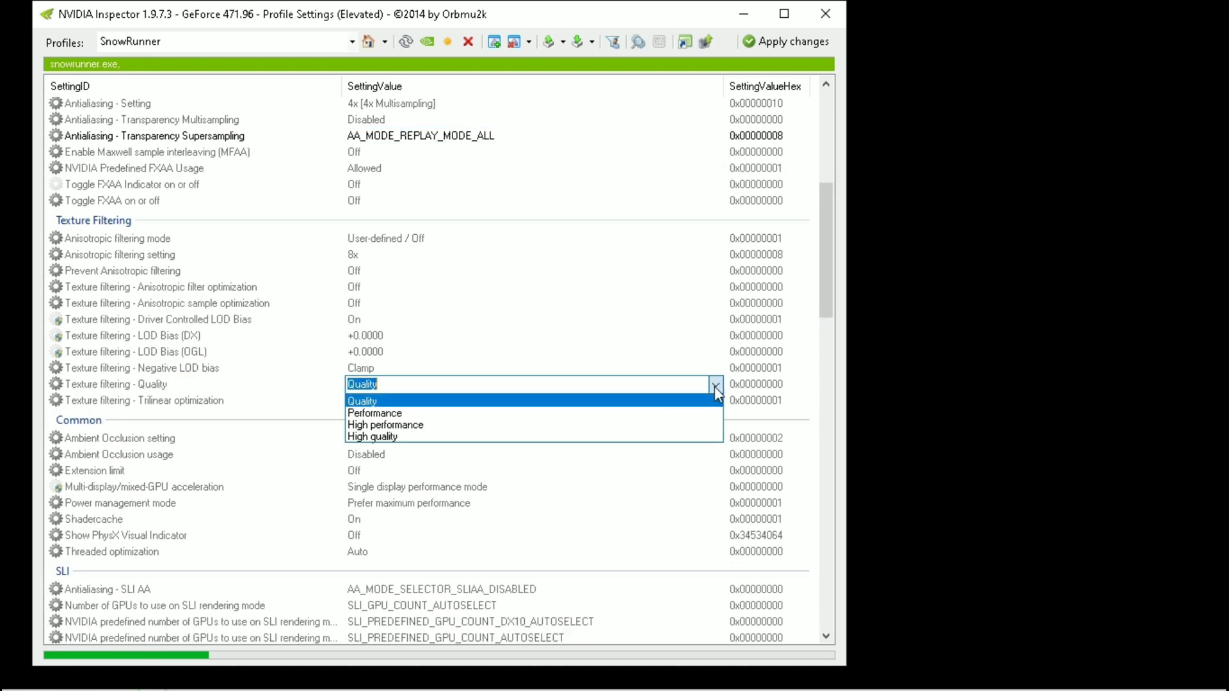
{"action": "left_click", "coordinate": [669, 427]}
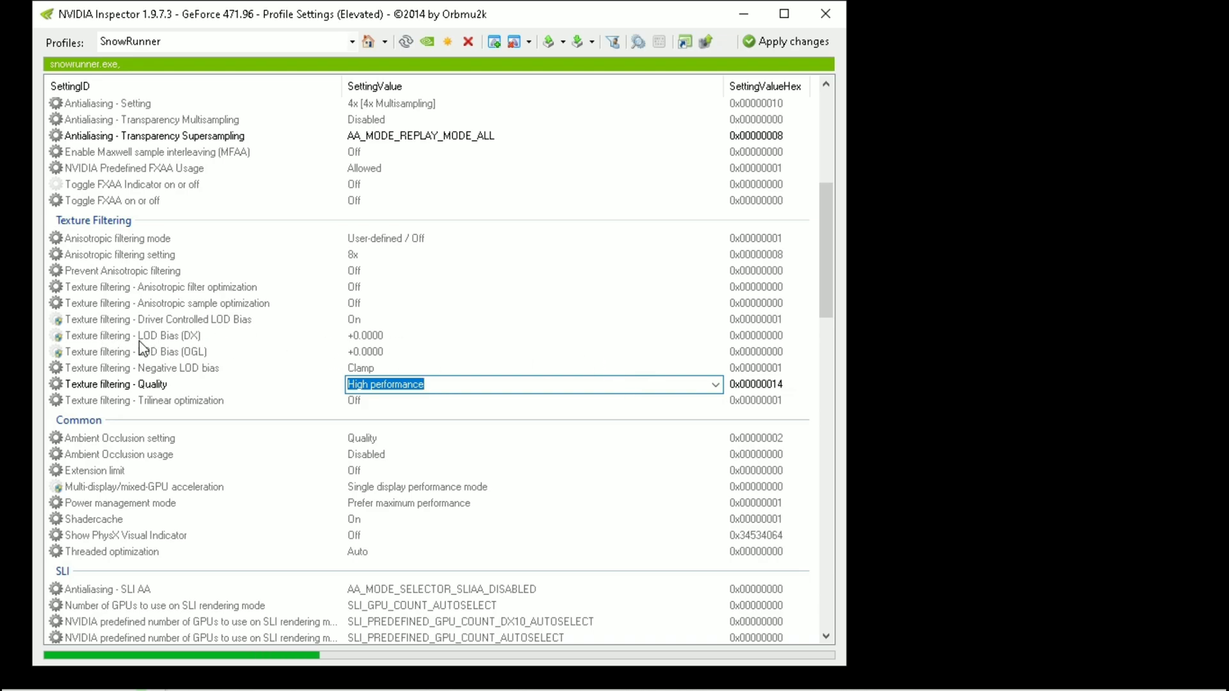
{"action": "left_click", "coordinate": [112, 339]}
{"action": "left_click", "coordinate": [451, 336]}
{"action": "type", "text": "0078"}
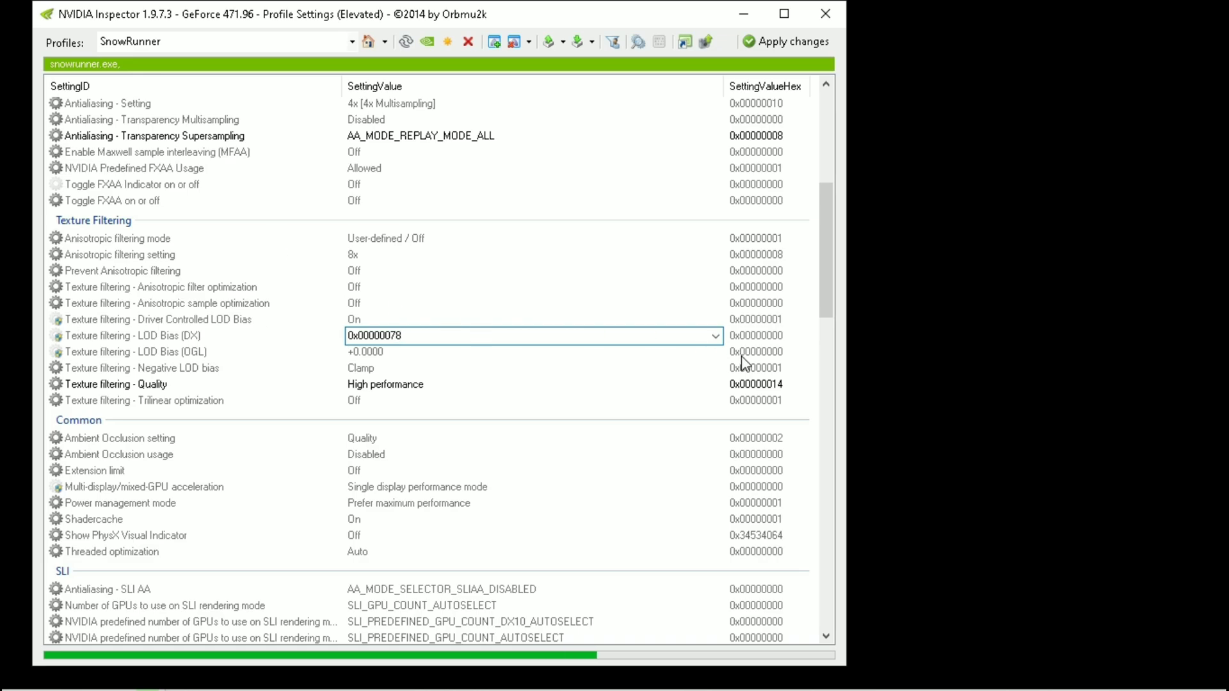
{"action": "left_click_drag", "start_coordinate": [824, 307], "coordinate": [828, 146]}
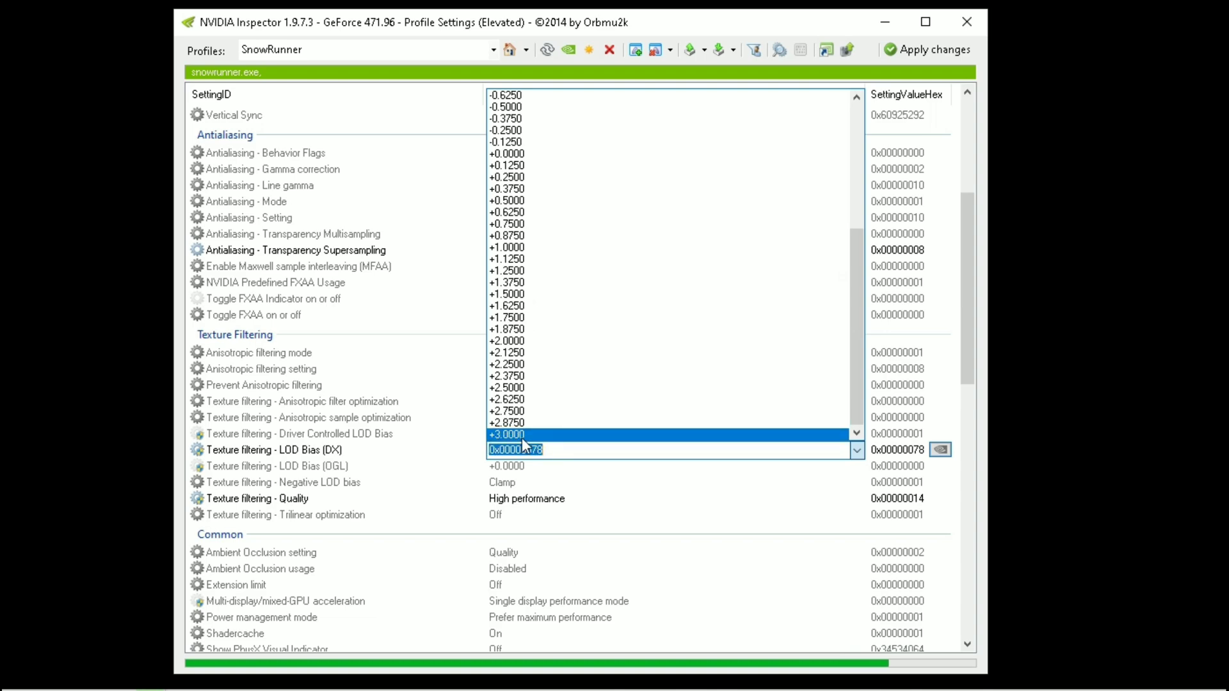
- Set the LOD Bias (DX) to +3.0000 (0x00000078)
{"action": "left_click", "coordinate": [522, 437]}
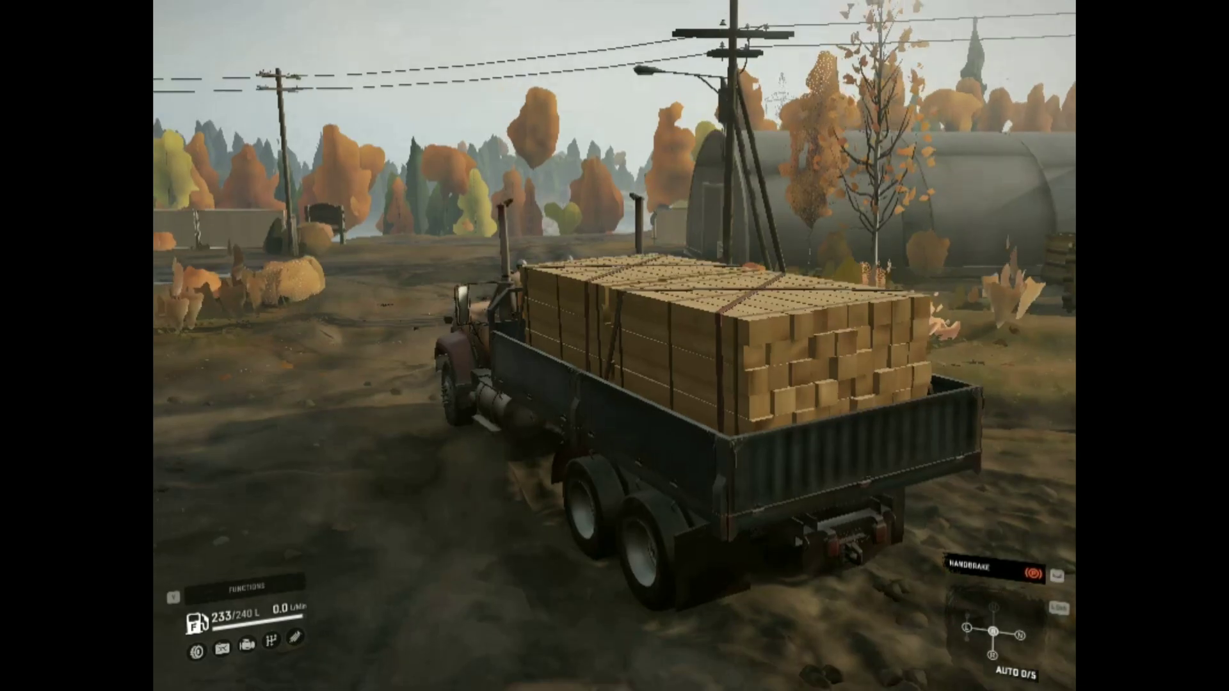